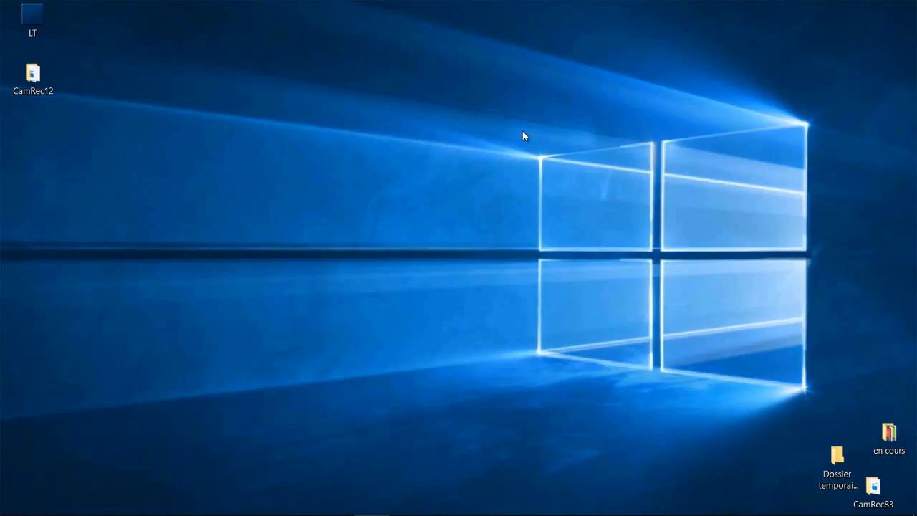
Step: Pin the Courrier app from the list of installed apps to the taskbar
mouse_move(16, 509)
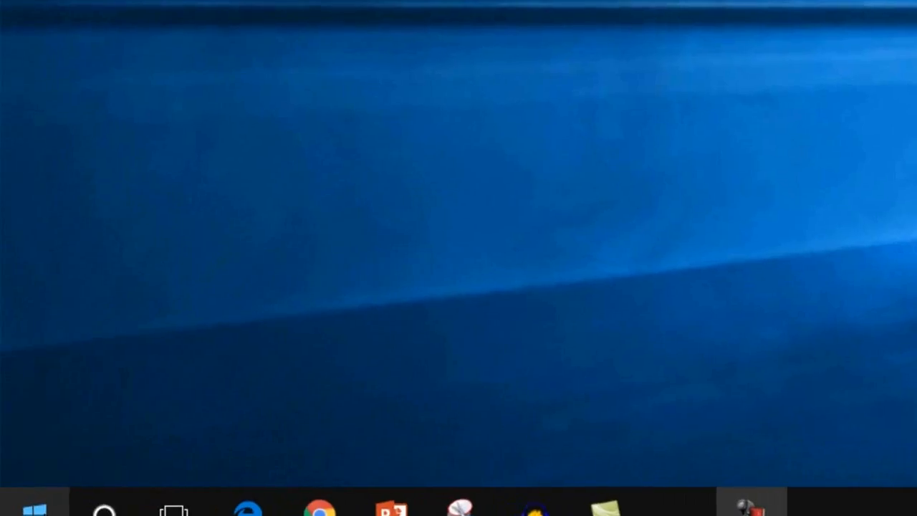
click(18, 501)
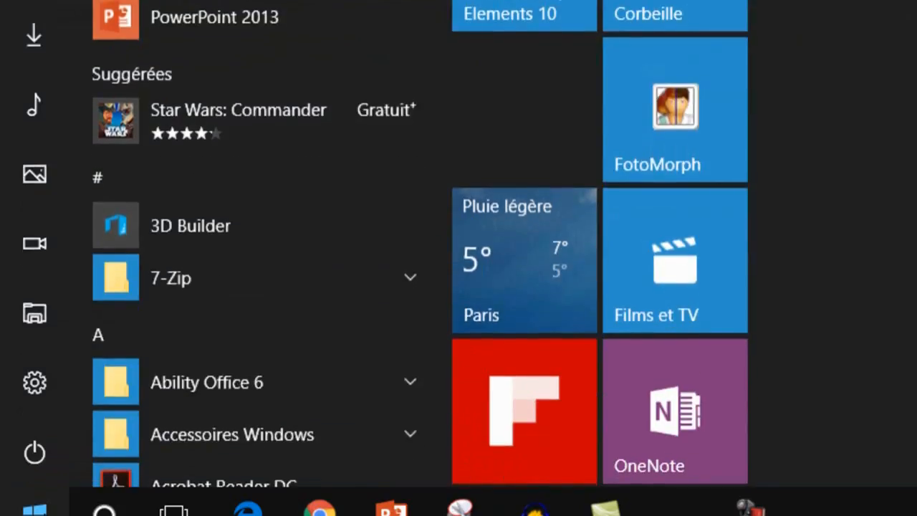
scroll(200, 344, down, 10)
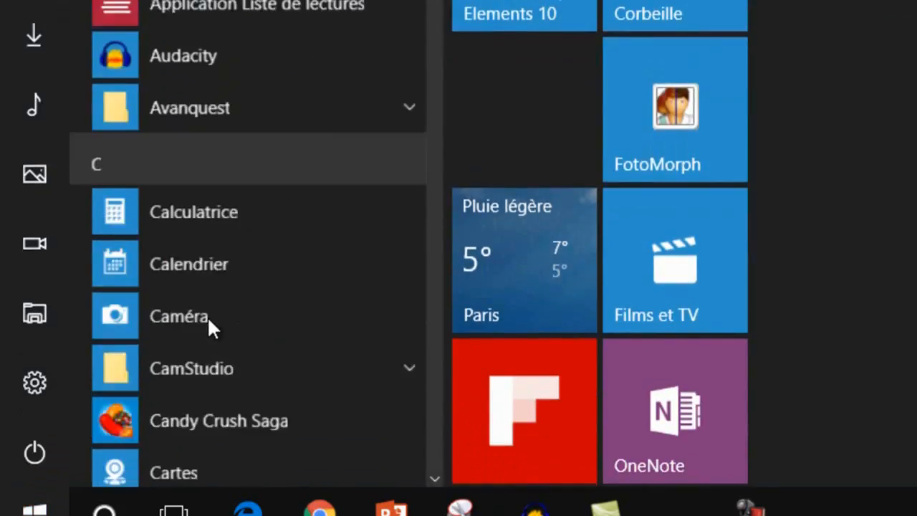
scroll(207, 315, down, 4)
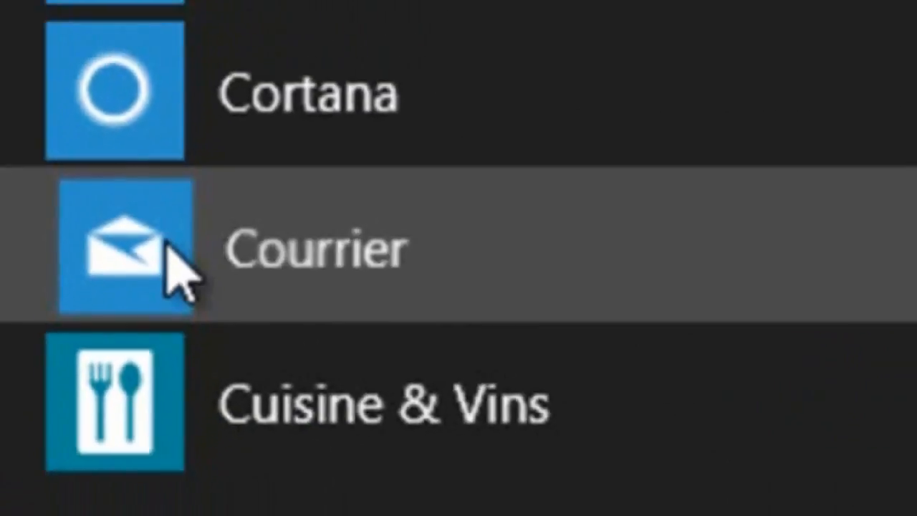
right_click(218, 214)
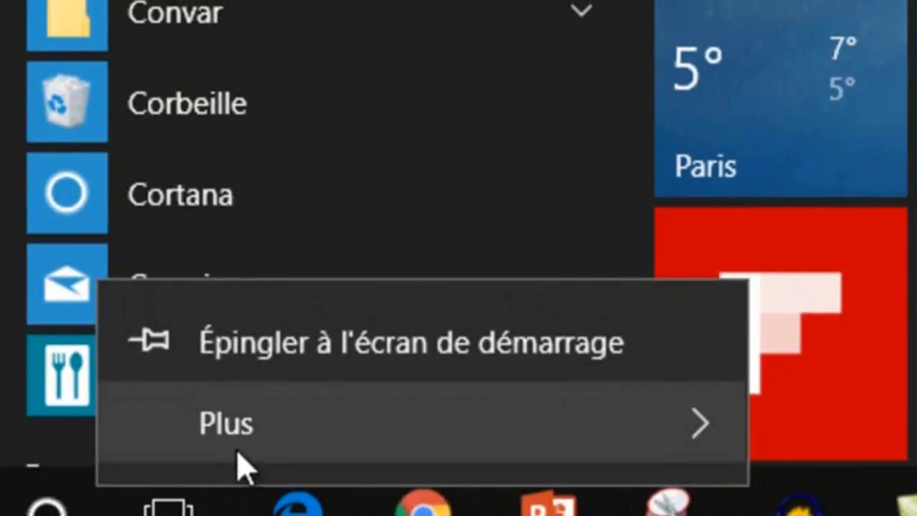
mouse_move(247, 440)
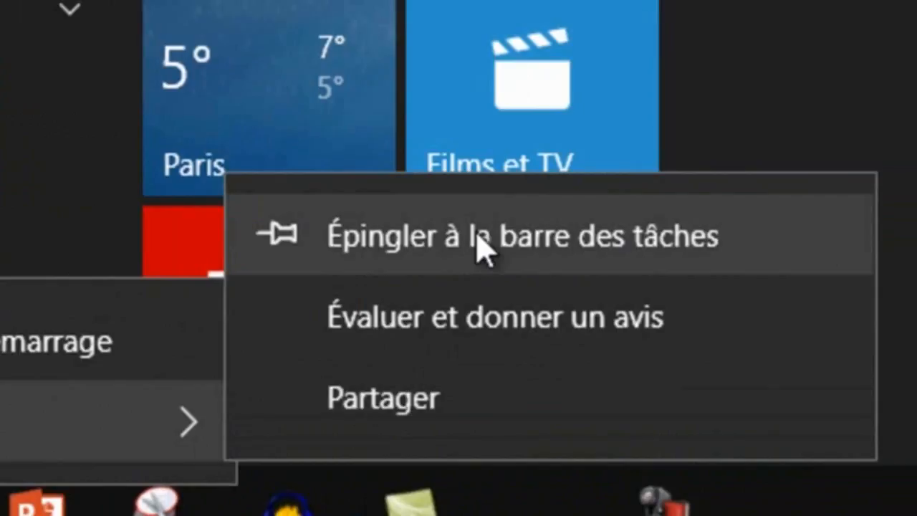
click(484, 247)
key(Escape)
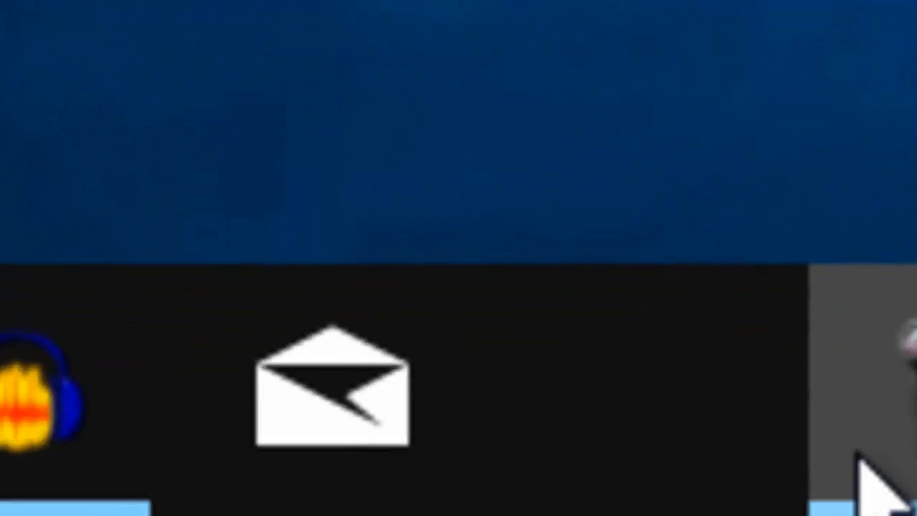
Step: Launch the Courrier app from the desktop, and collapse and re-expand its navigation area
click(391, 376)
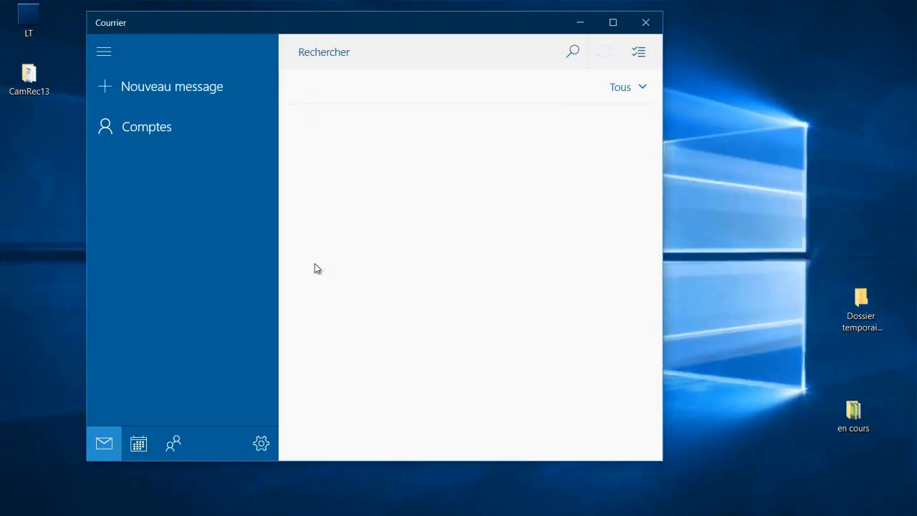
click(189, 85)
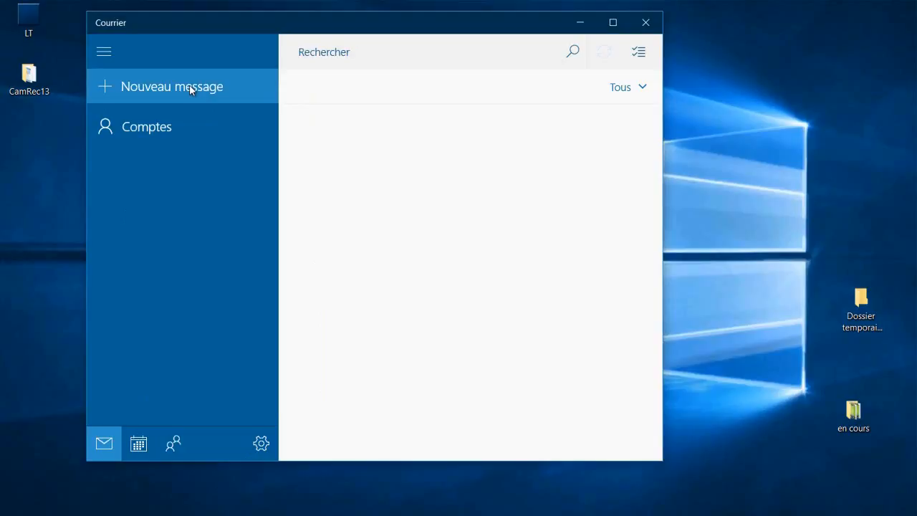
click(105, 52)
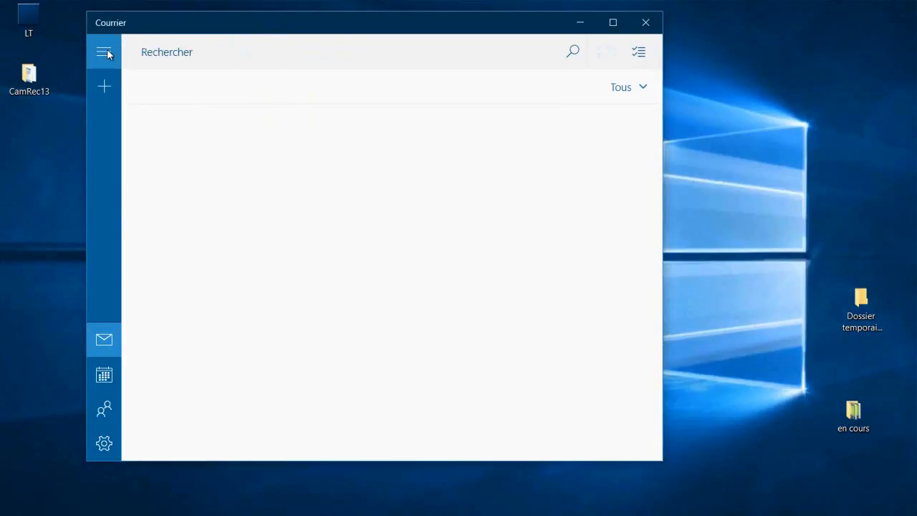
click(104, 52)
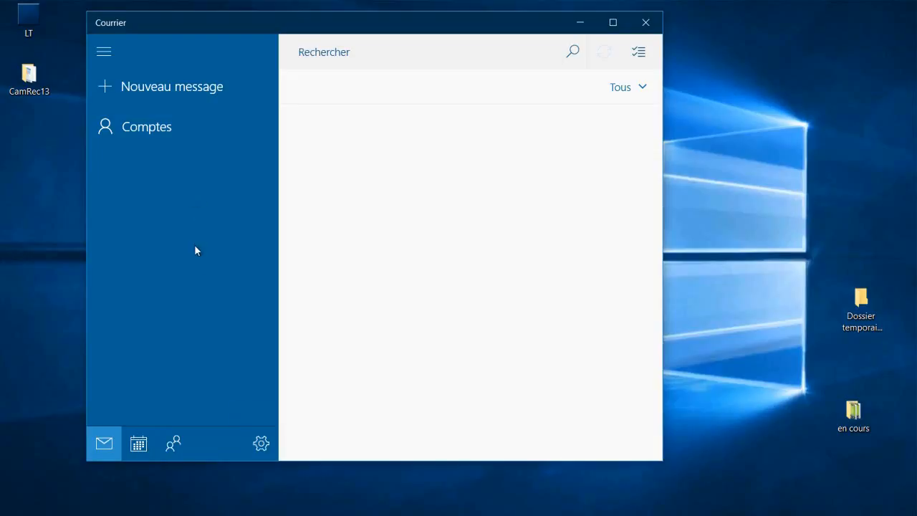
Step: Start adding an account of the type Autre compte (POP, IMAP) in the account management
click(141, 129)
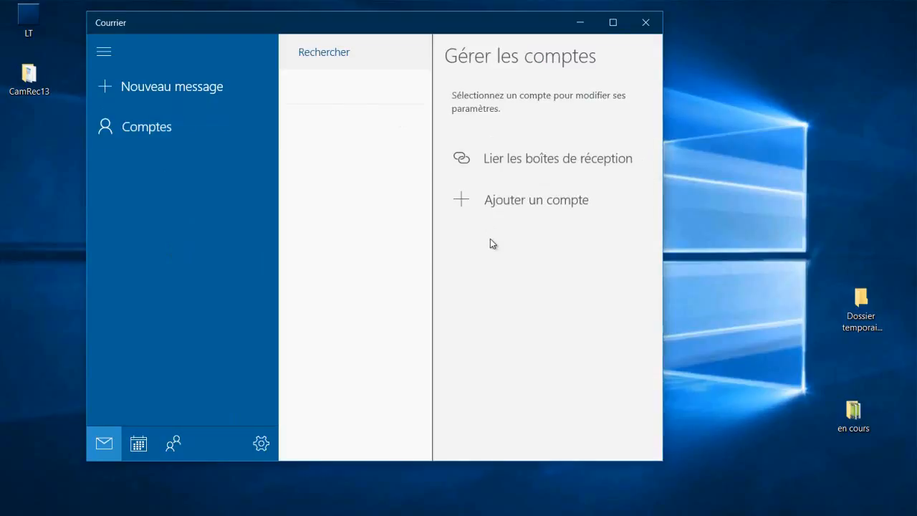
click(511, 207)
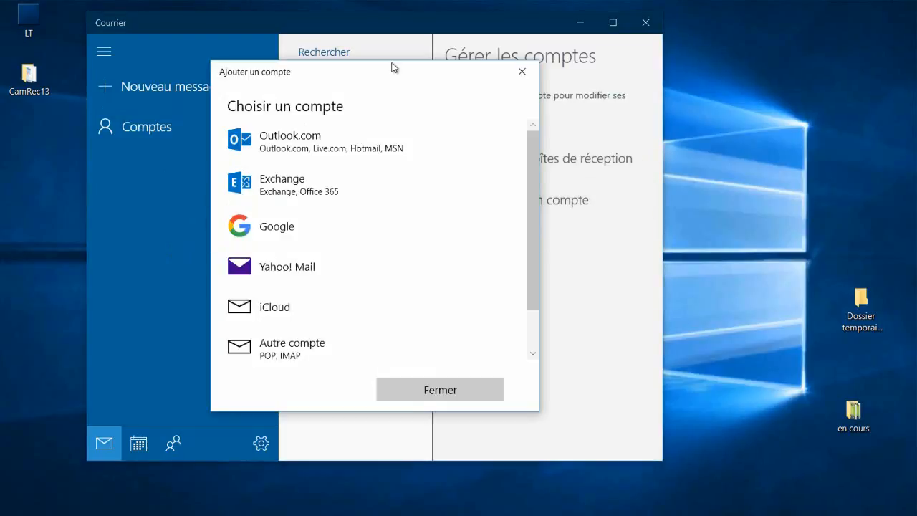
drag(535, 180, 533, 146)
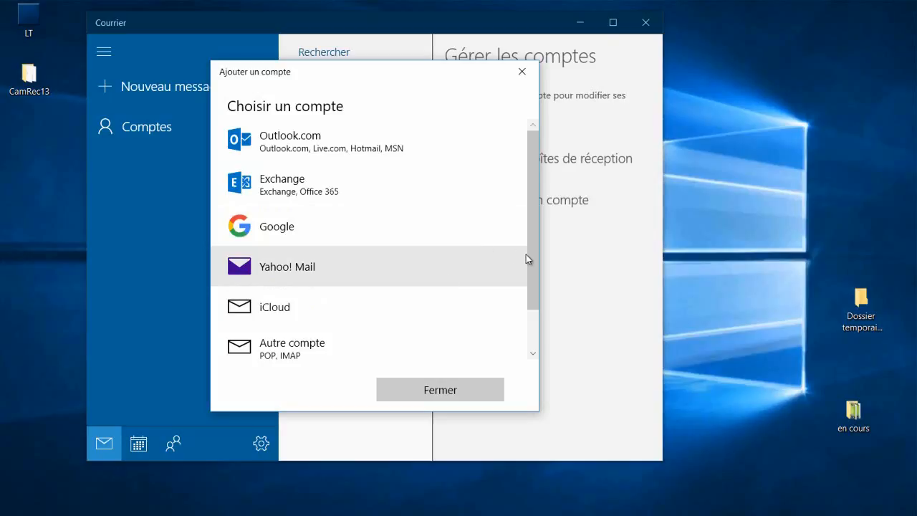
drag(534, 259, 546, 320)
click(257, 298)
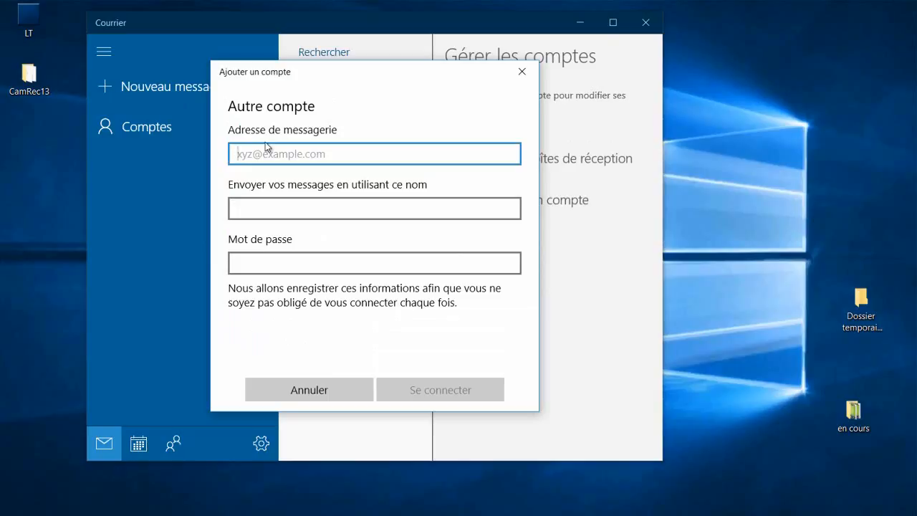
Step: Fill in the account's e-mail address, the sender name and the account password, and sign in
key(ctrl+v)
click(300, 207)
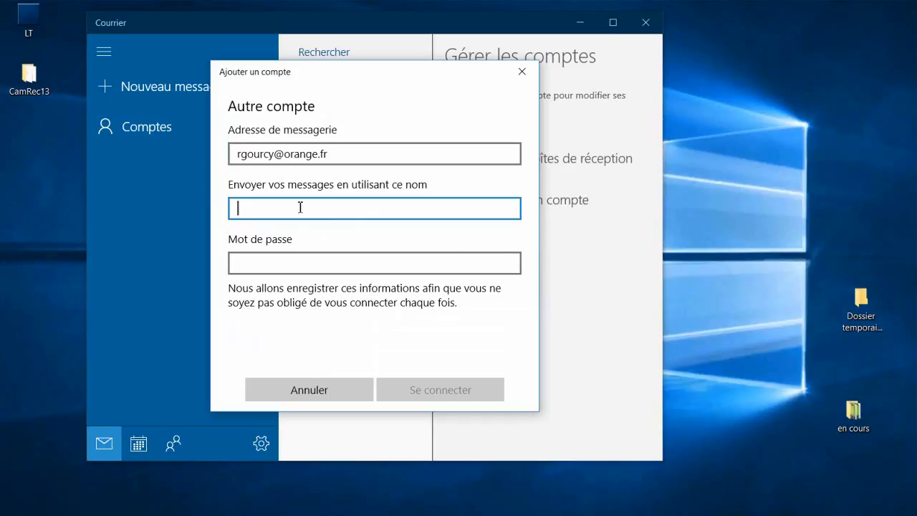
text(René)
click(260, 264)
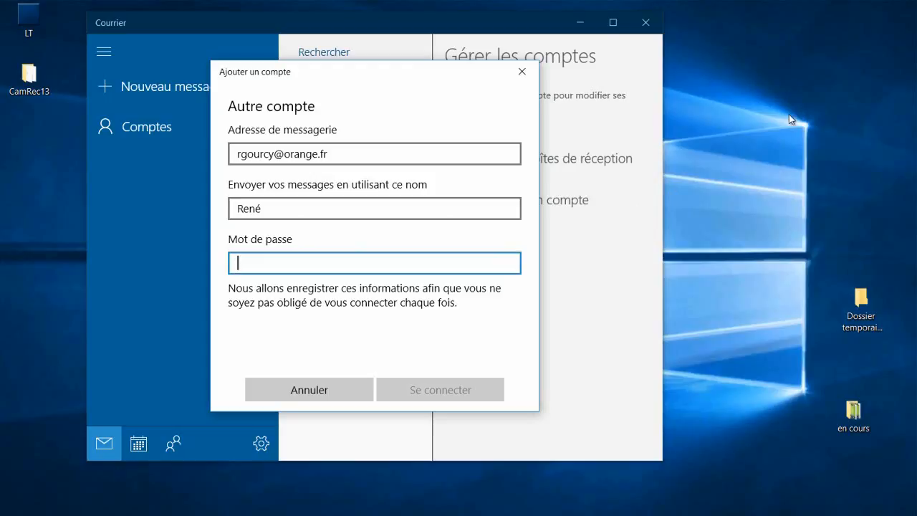
text(***********)
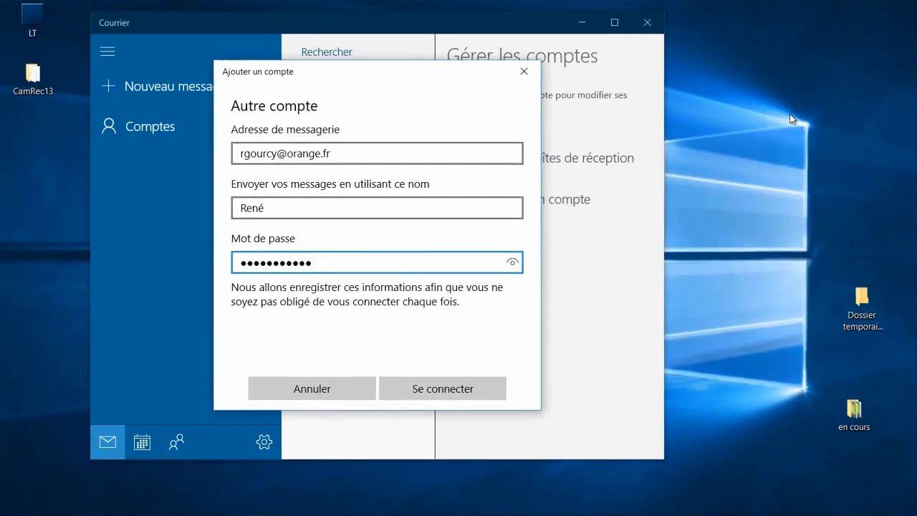
click(434, 390)
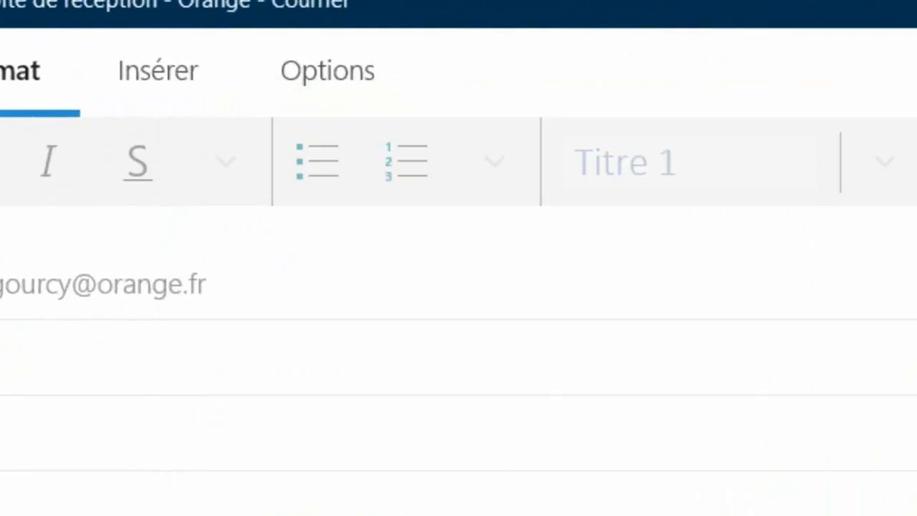
Step: Start adding a second mail account, again as Autre compte (POP, IMAP), from the account management
click(70, 5)
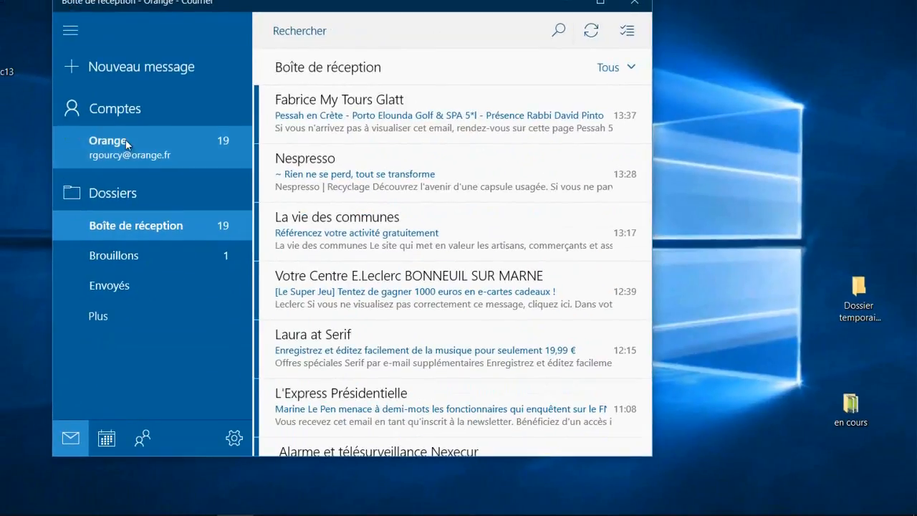
click(121, 108)
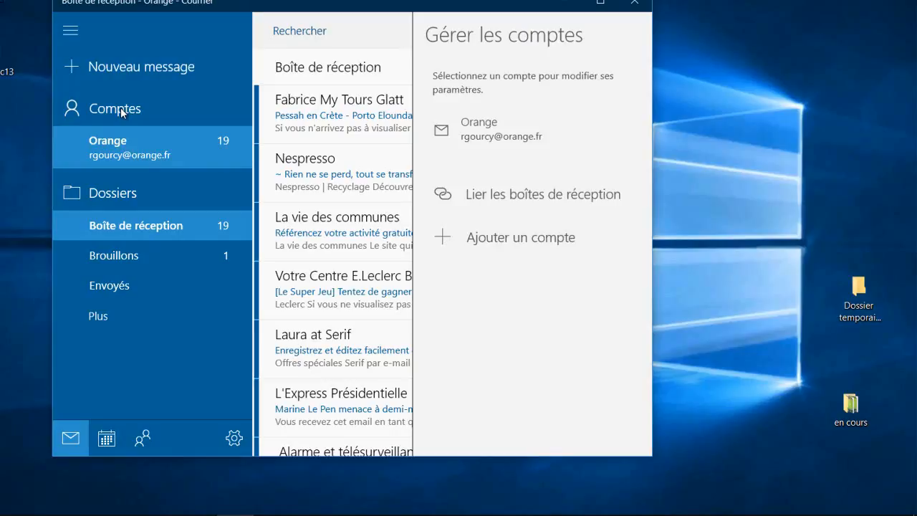
click(120, 111)
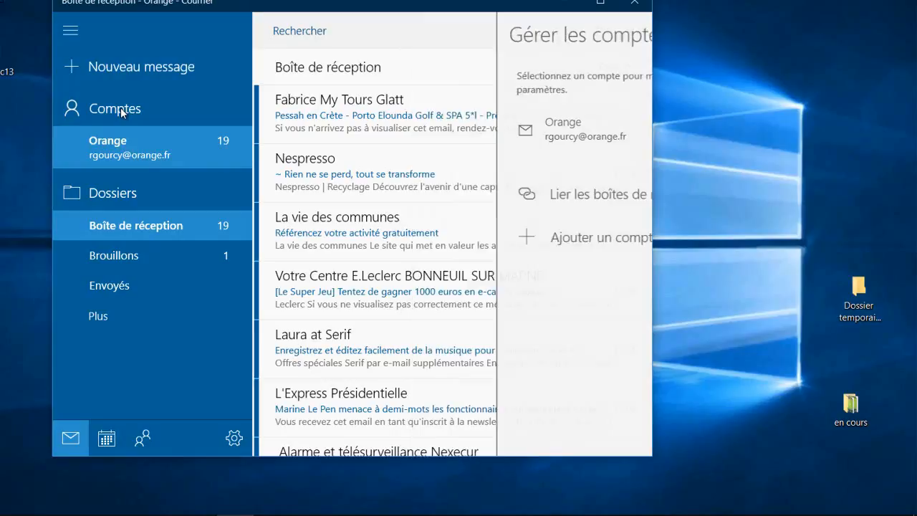
click(120, 111)
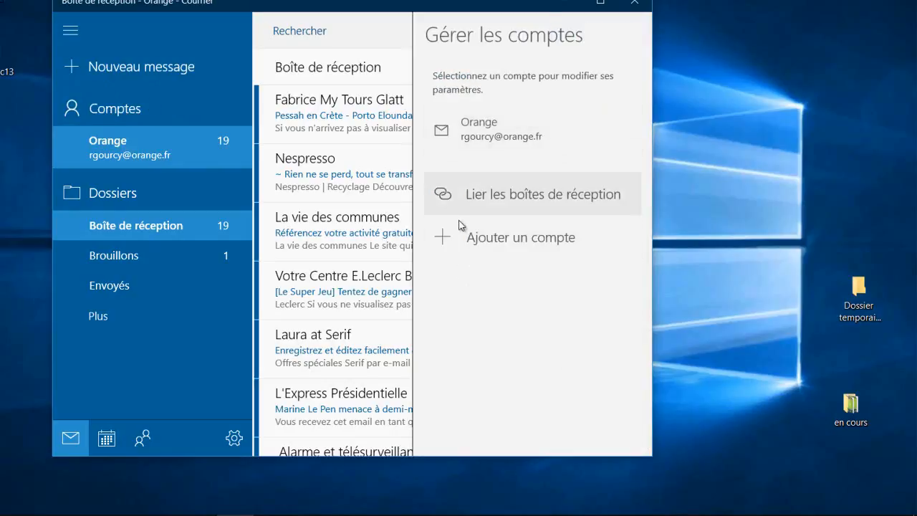
click(514, 240)
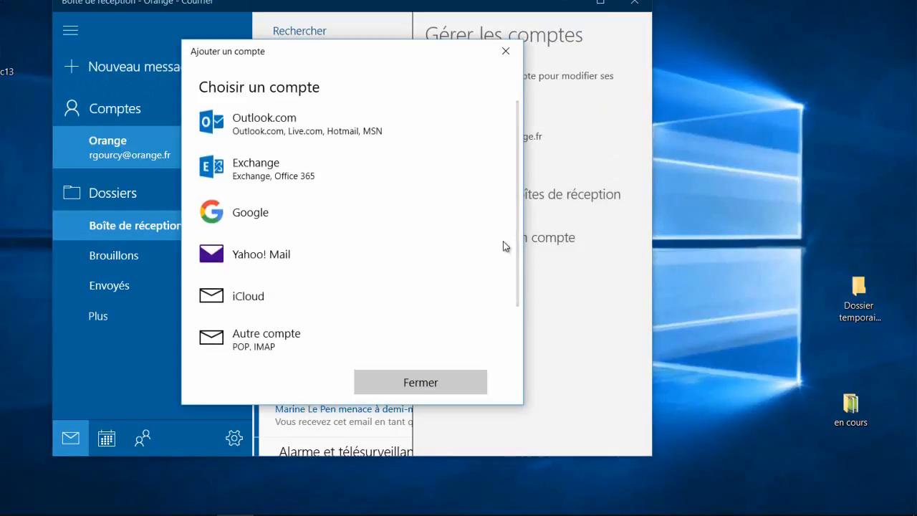
scroll(519, 265, down, 2)
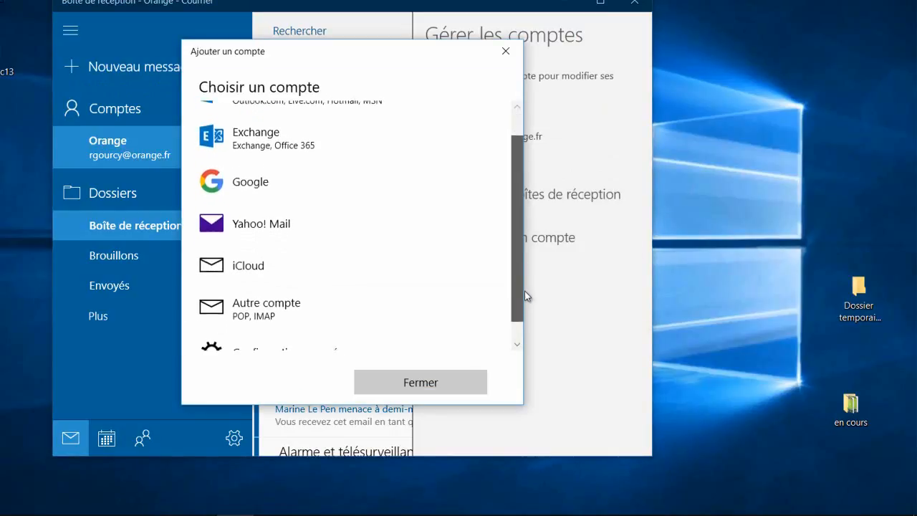
click(259, 303)
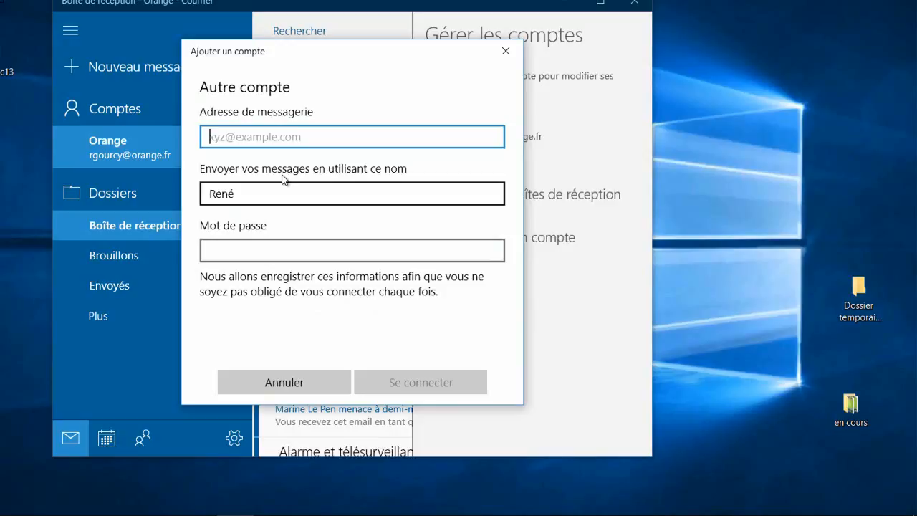
Step: Enter the second account's e-mail address and password, keep the prefilled sender name, and sign in
key(ctrl+v)
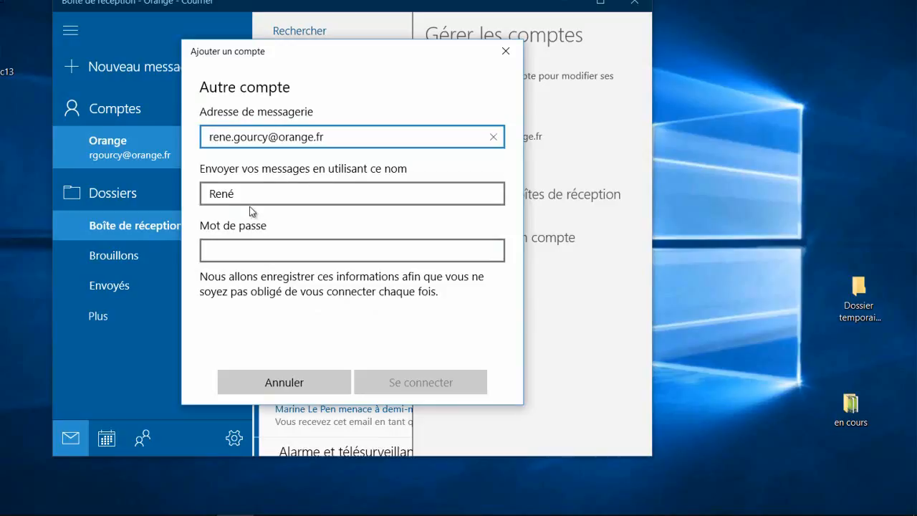
key(Tab)
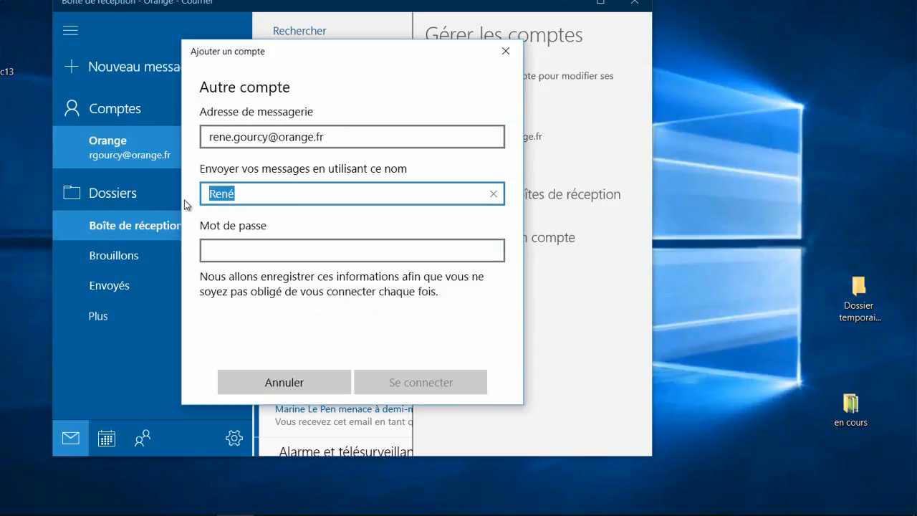
click(216, 247)
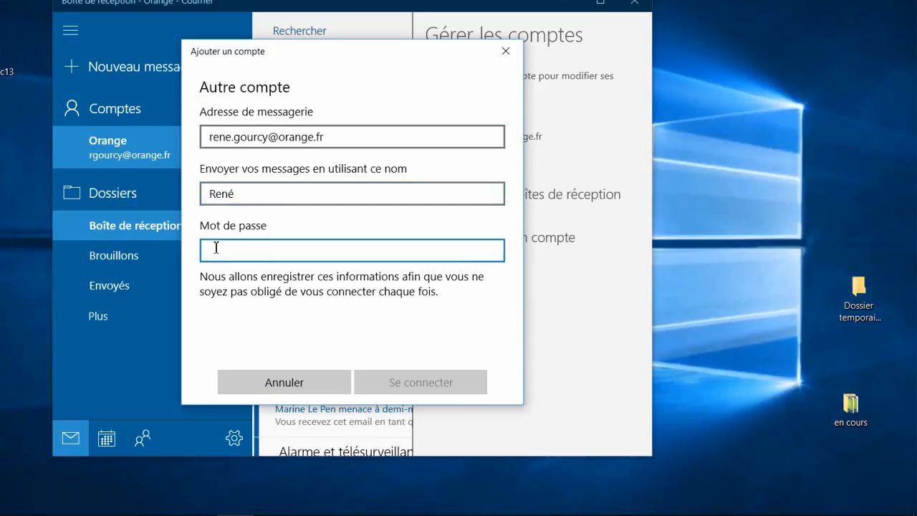
text(••••••••)
click(434, 385)
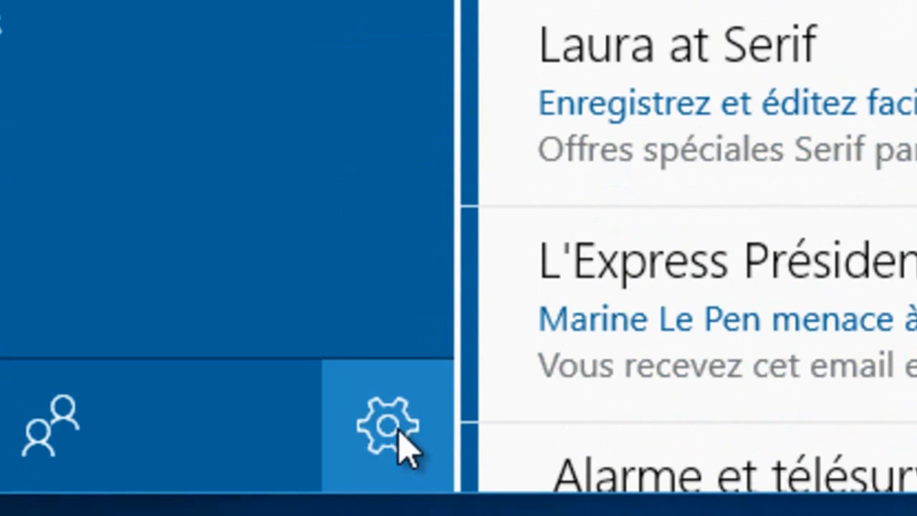
Step: Open the mailbox synchronisation settings of the first Orange account from the account management
click(399, 433)
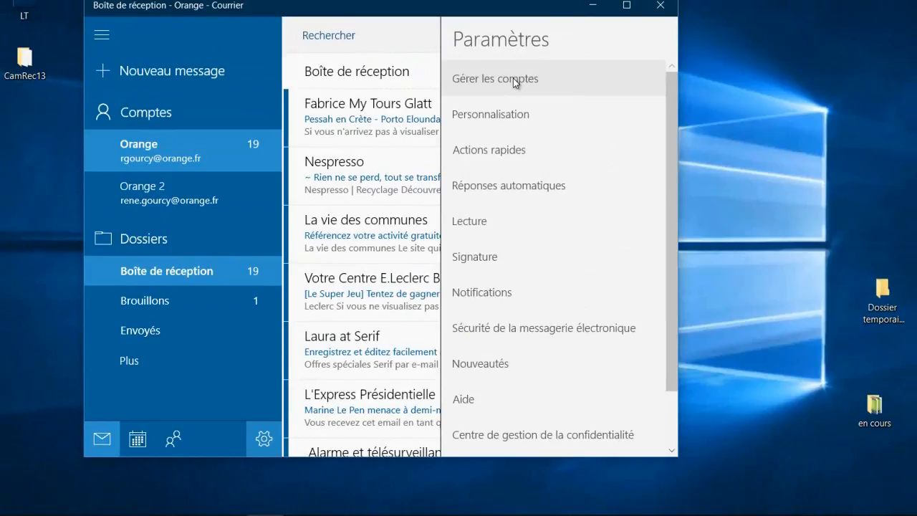
click(515, 81)
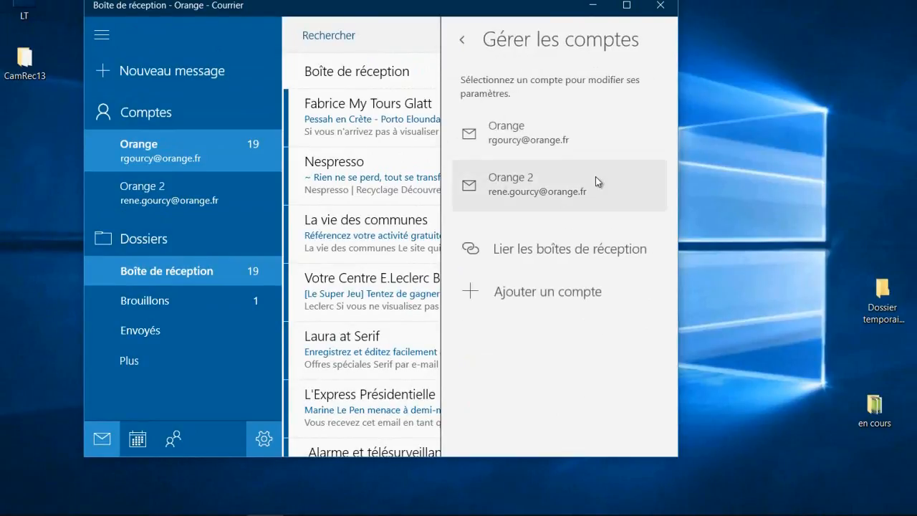
click(507, 136)
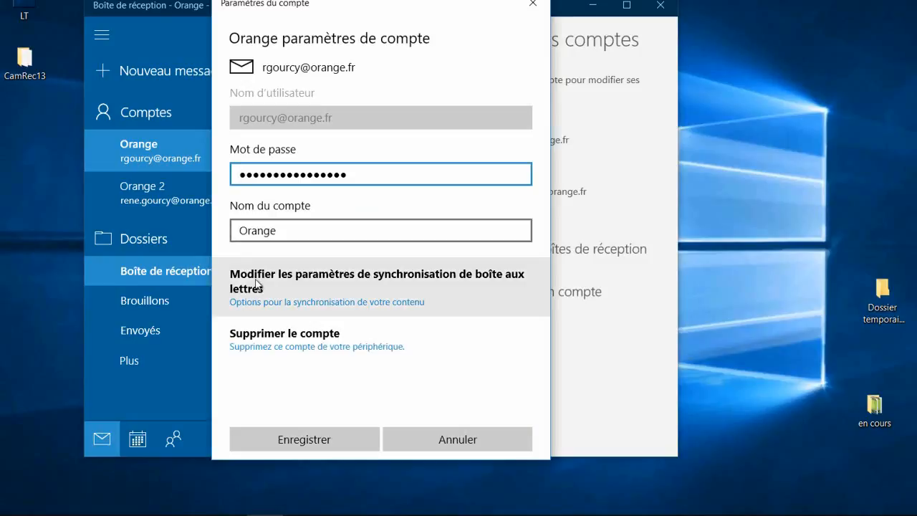
click(341, 303)
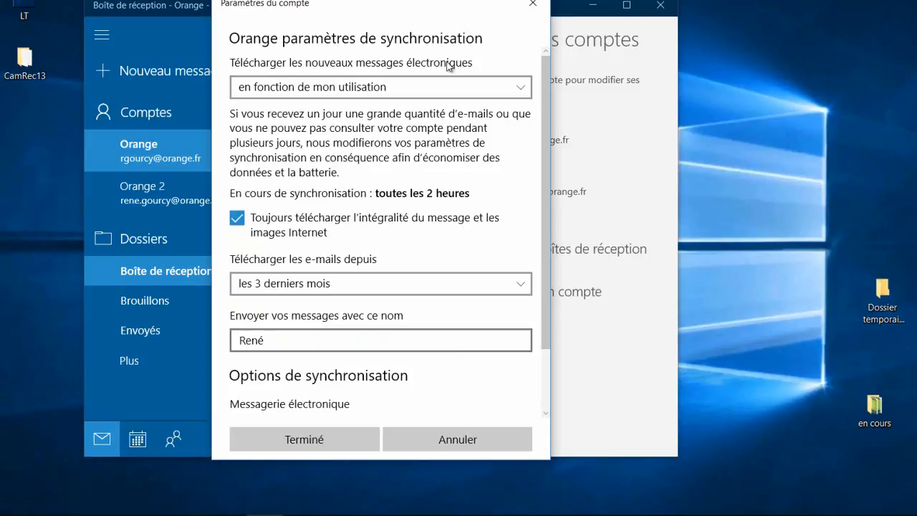
Step: Review the new-message download frequencies, keeping en fonction de mon utilisation, and the e-mail history periods, keeping les 3 derniers mois
click(521, 87)
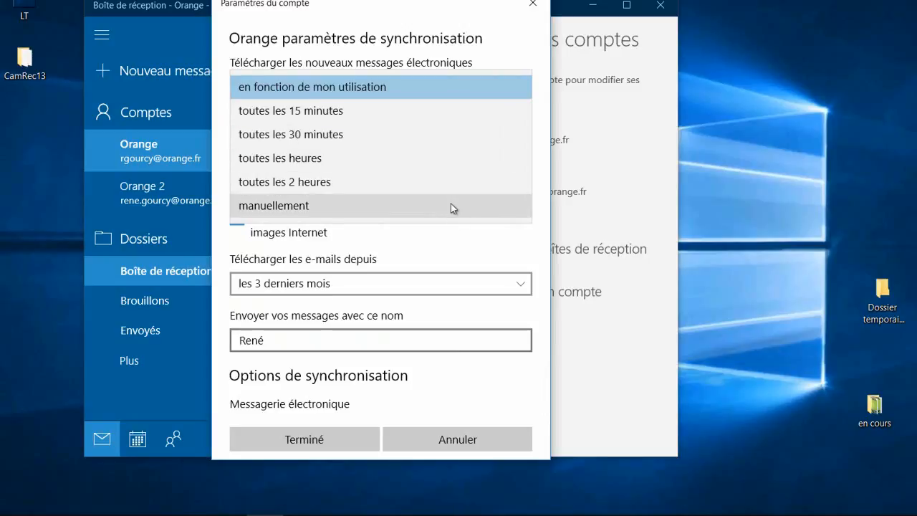
click(457, 89)
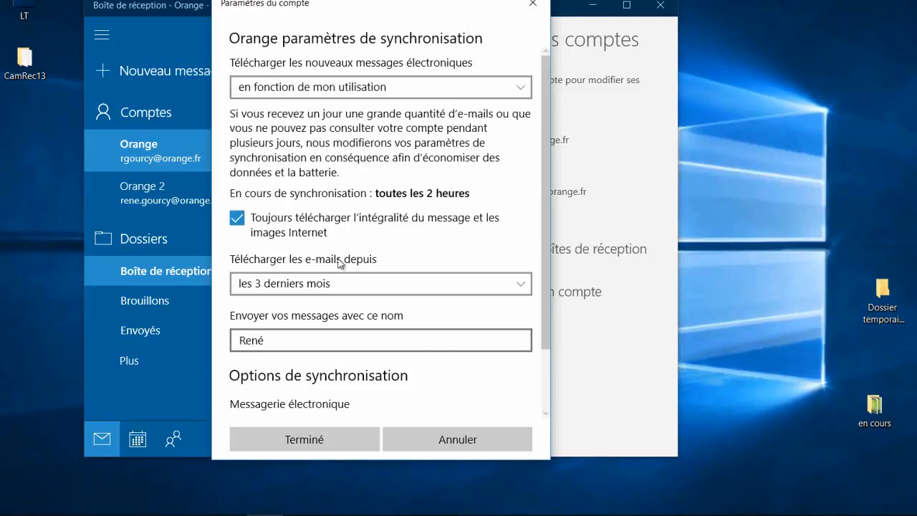
click(516, 287)
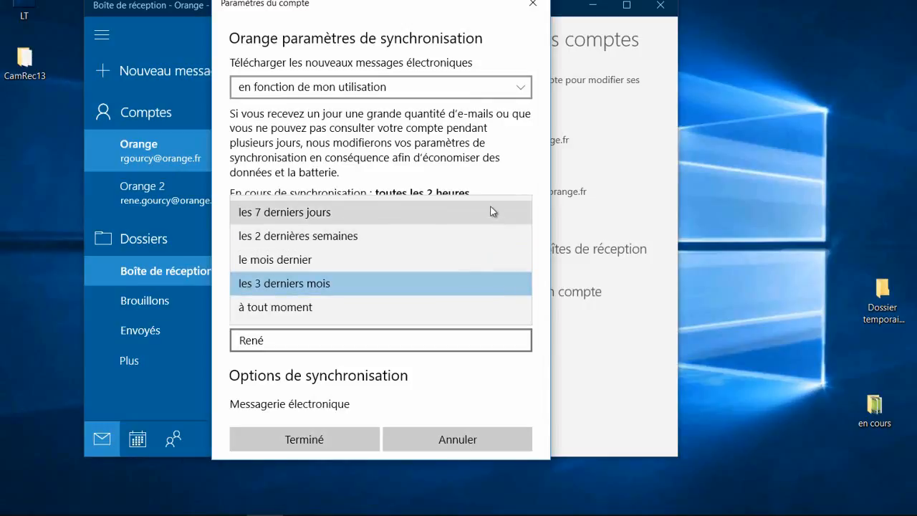
click(527, 180)
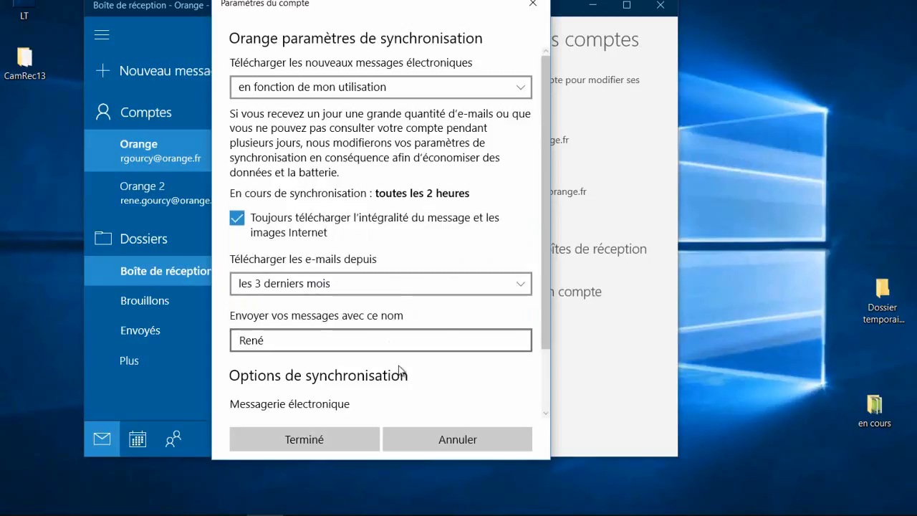
Step: Display the advanced mailbox settings down to the incoming and outgoing server and SSL options, and save the account settings
scroll(401, 364, down, 2)
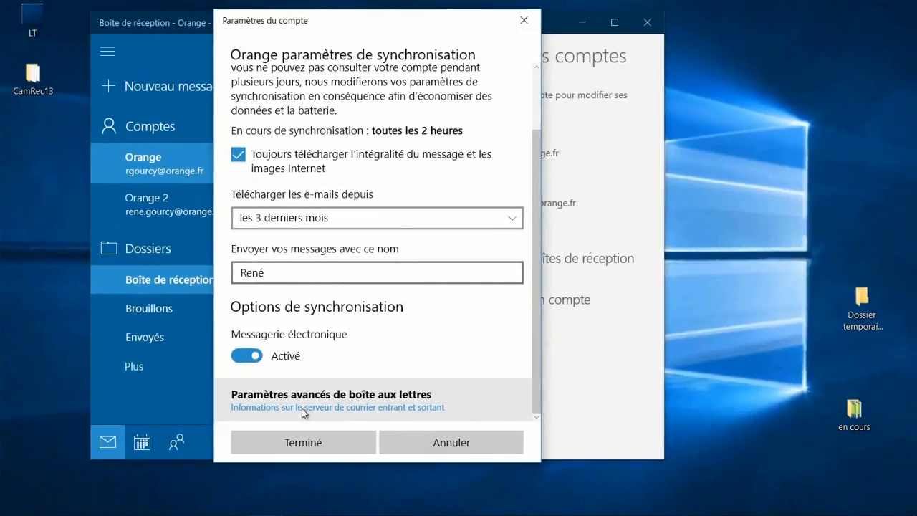
click(302, 408)
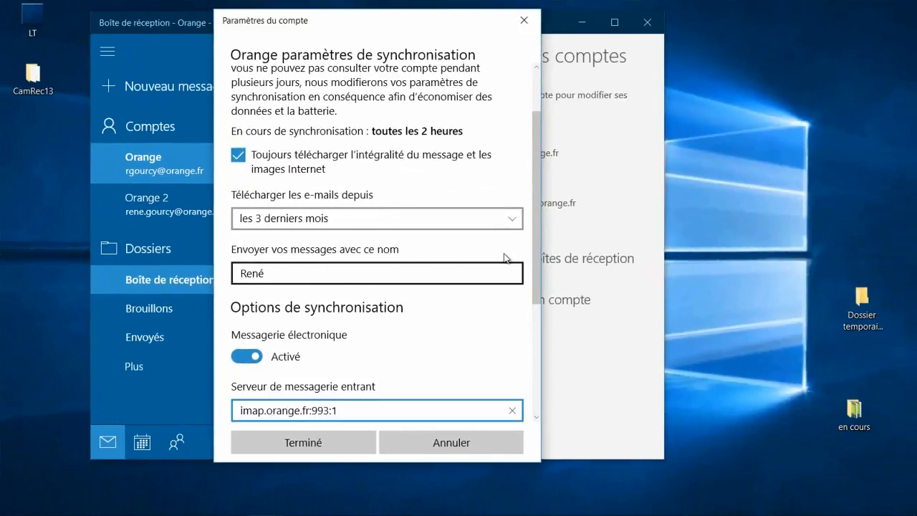
drag(536, 278, 553, 410)
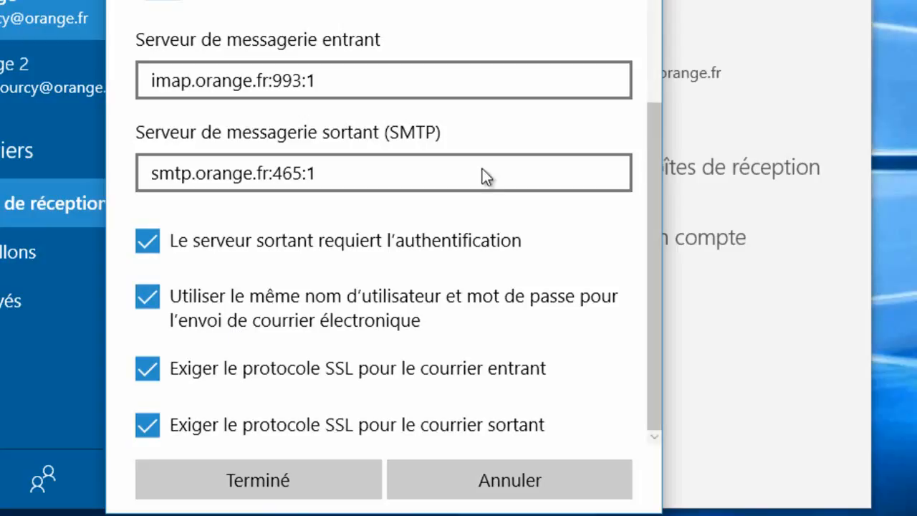
click(288, 479)
click(289, 487)
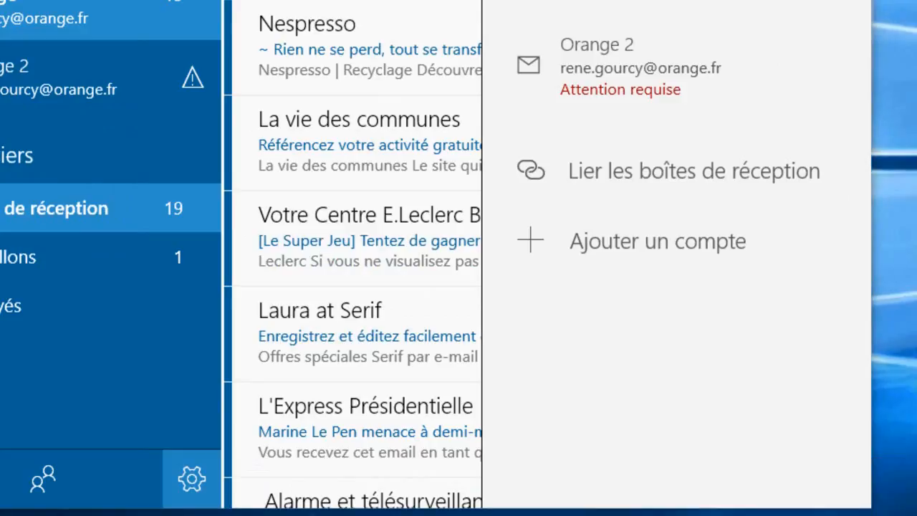
Step: Leave the account management for the first Orange account's inbox and look through its message list
click(36, 3)
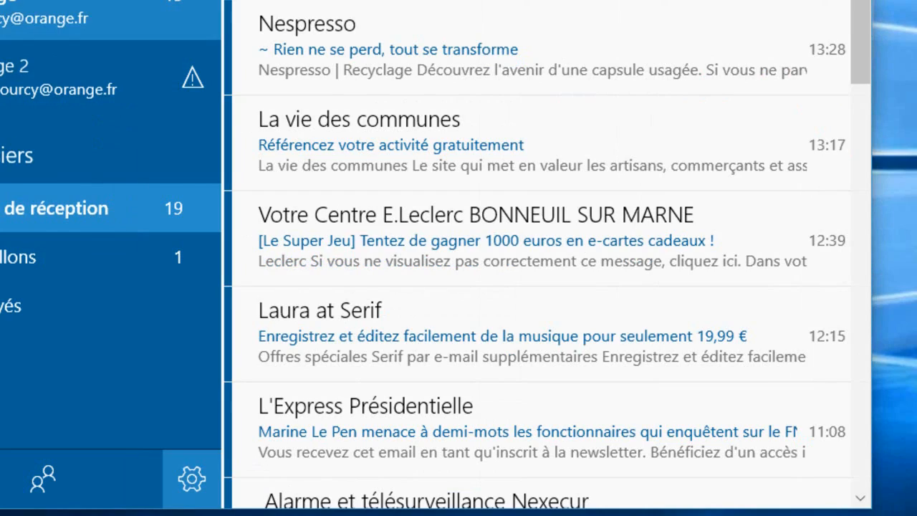
scroll(440, 10, down, 15)
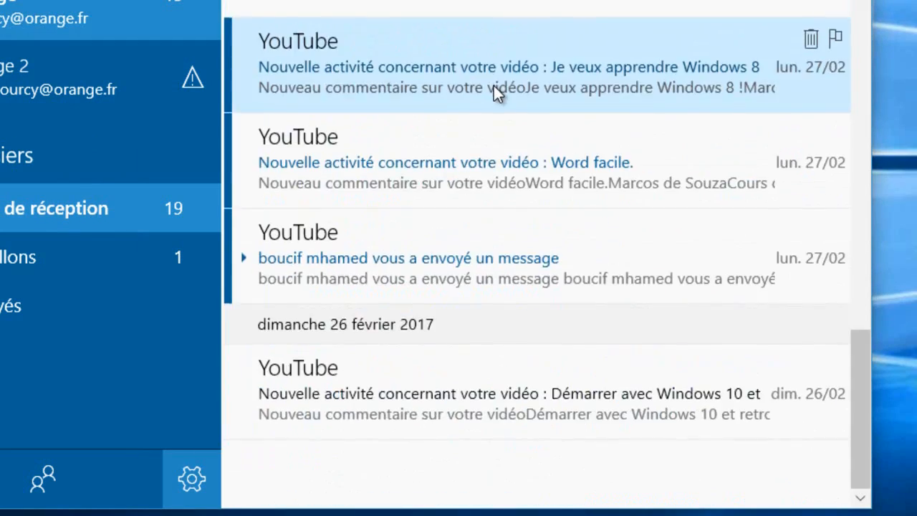
scroll(496, 93, up, 15)
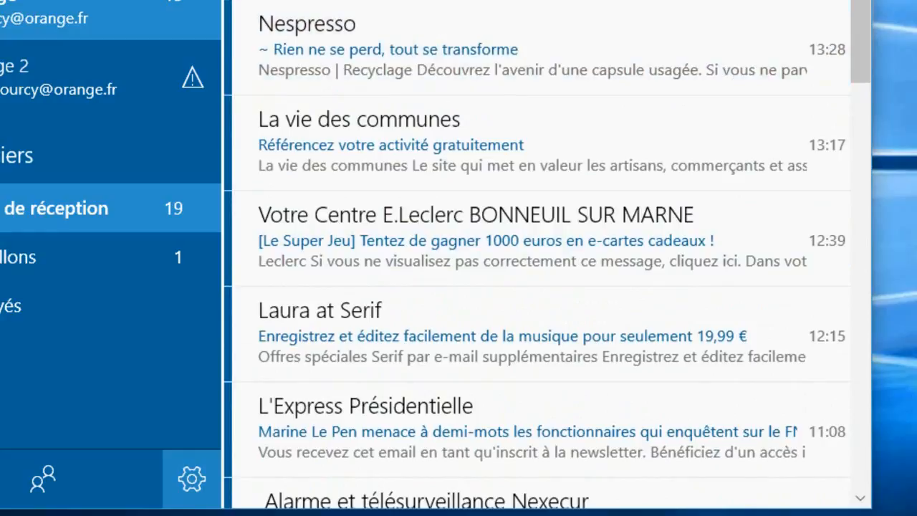
Step: Open the My Tours message about Pessah en Crète and look through its content
click(192, 478)
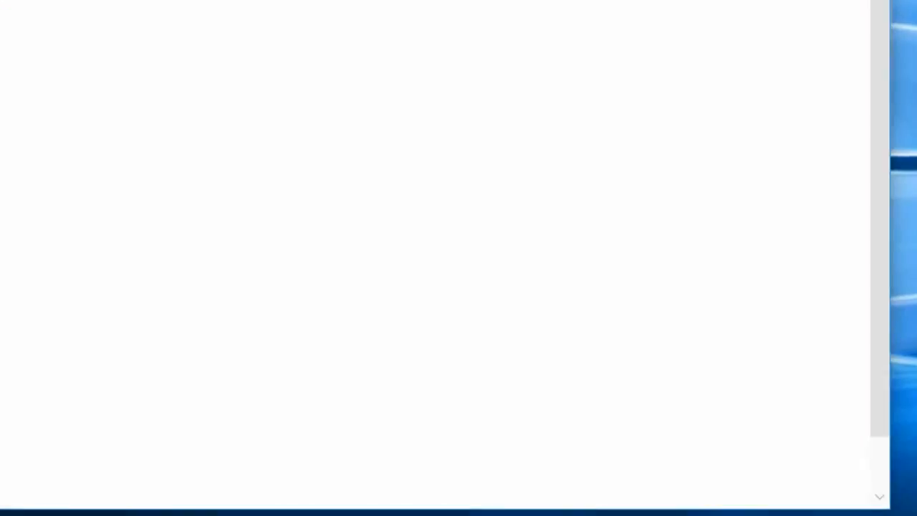
scroll(423, 28, down, 8)
scroll(422, 31, down, 5)
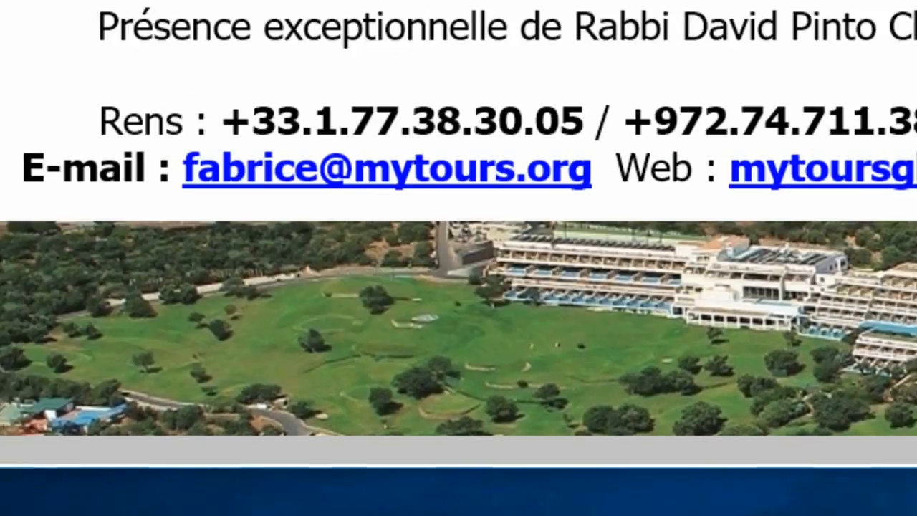
scroll(222, 88, down, 8)
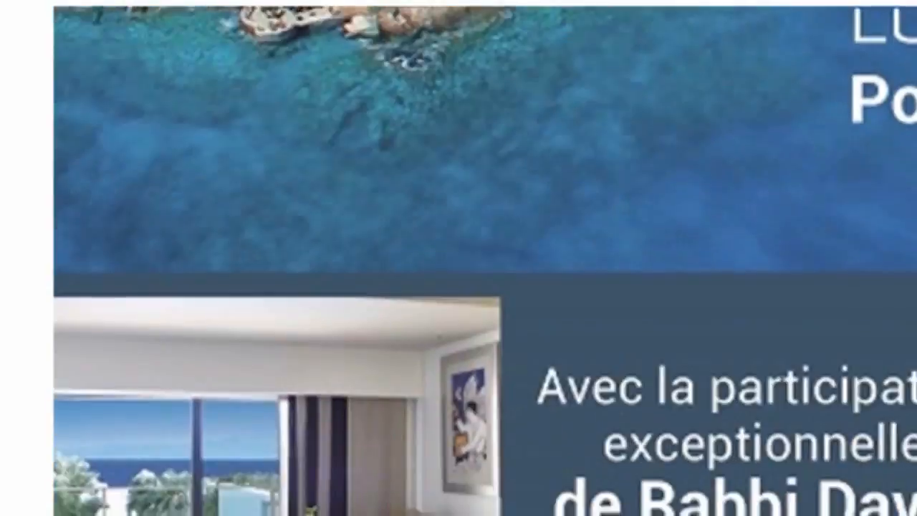
scroll(484, 261, up, 8)
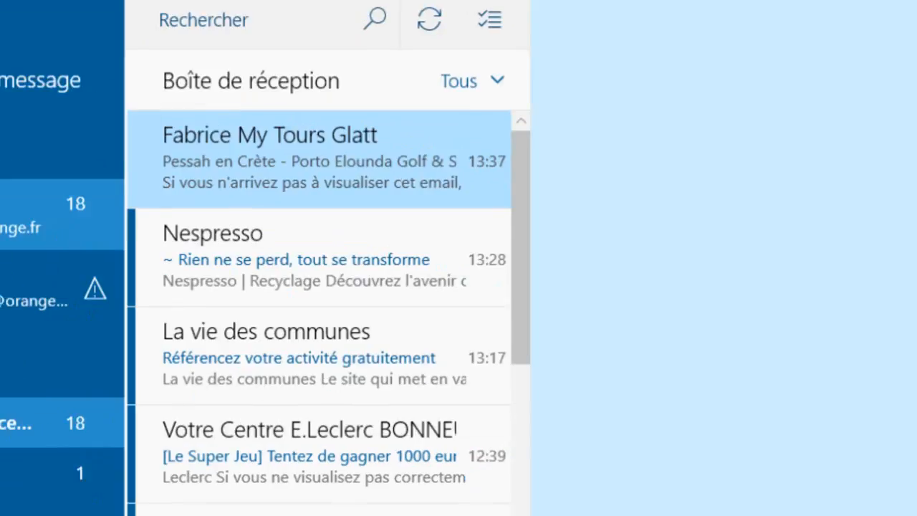
Step: Open the Nespresso message in the inbox and look through its content
click(228, 222)
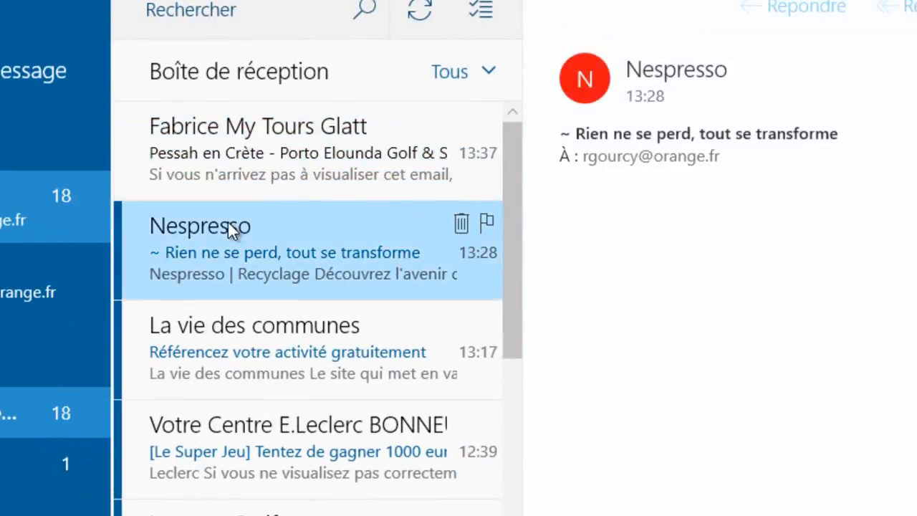
scroll(913, 357, down, 10)
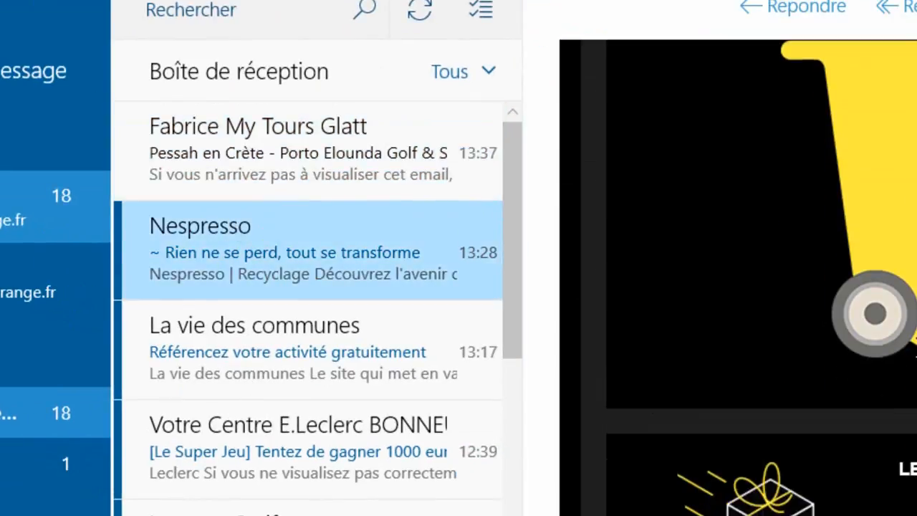
scroll(913, 357, up, 7)
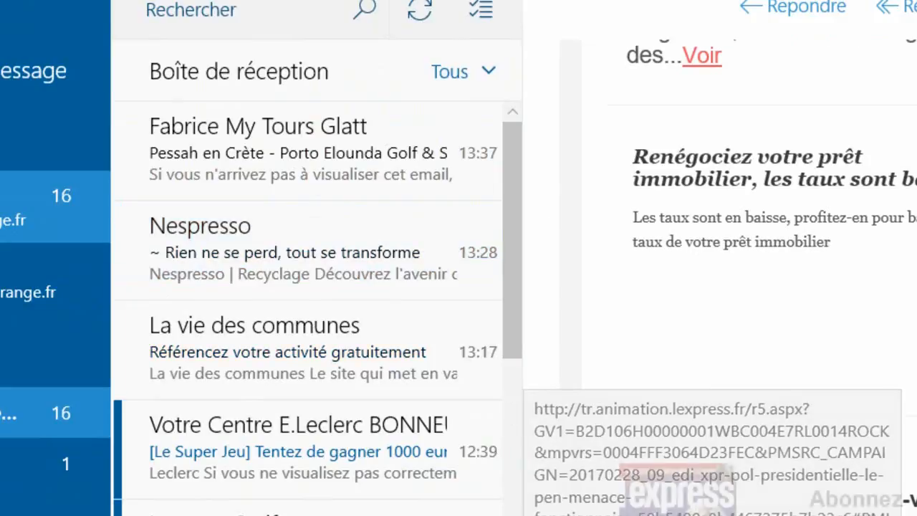
Step: Delete the L'Express Présidentielle message from the inbox
scroll(909, 495, up, 10)
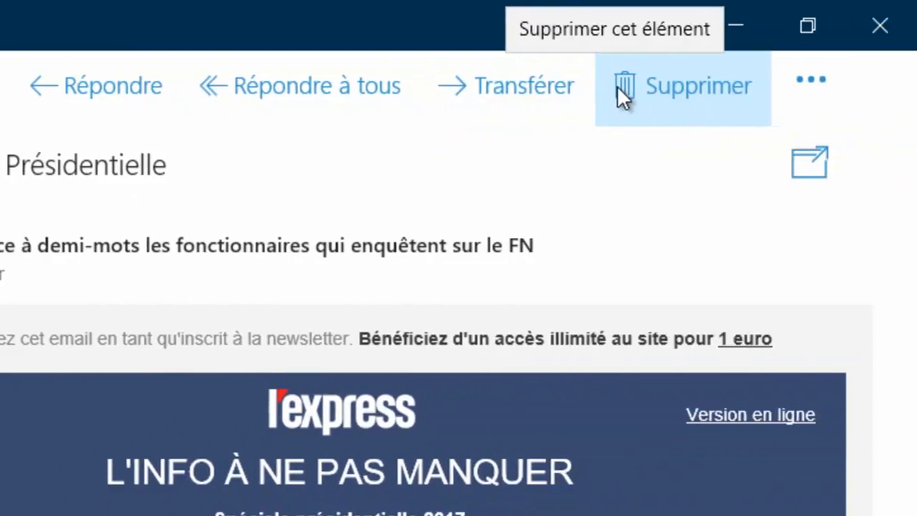
click(621, 87)
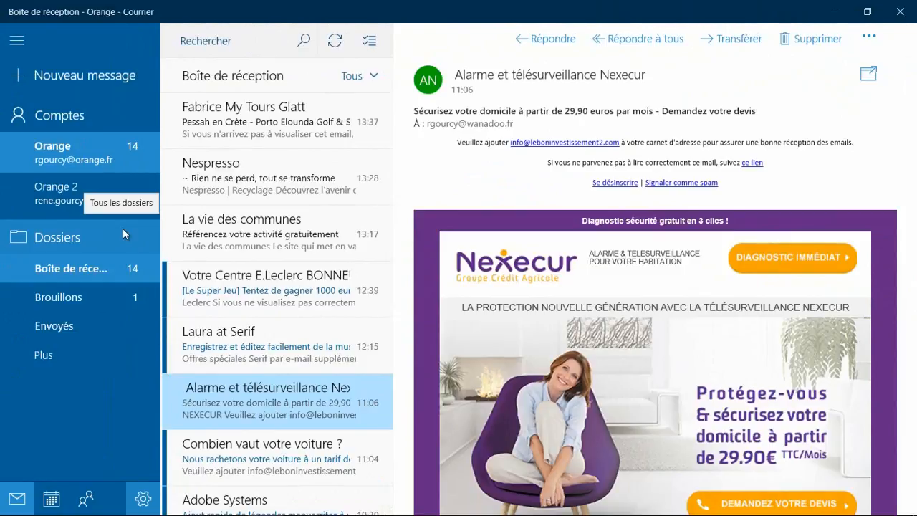
Step: Start a new message, paste the recipient's e-mail address and enter the subject "Test d'envoi avec courrier"
click(95, 76)
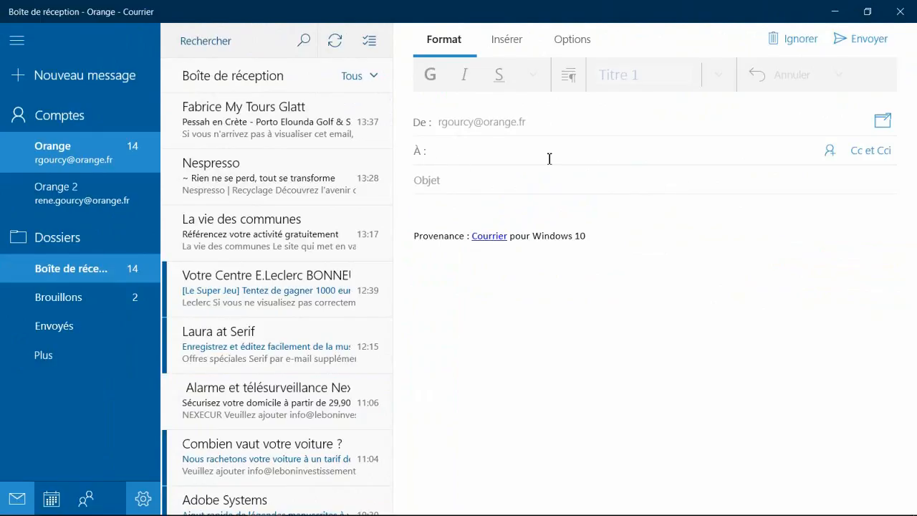
key(ctrl+v)
click(496, 180)
text(Teste 'envoi avec courrier)
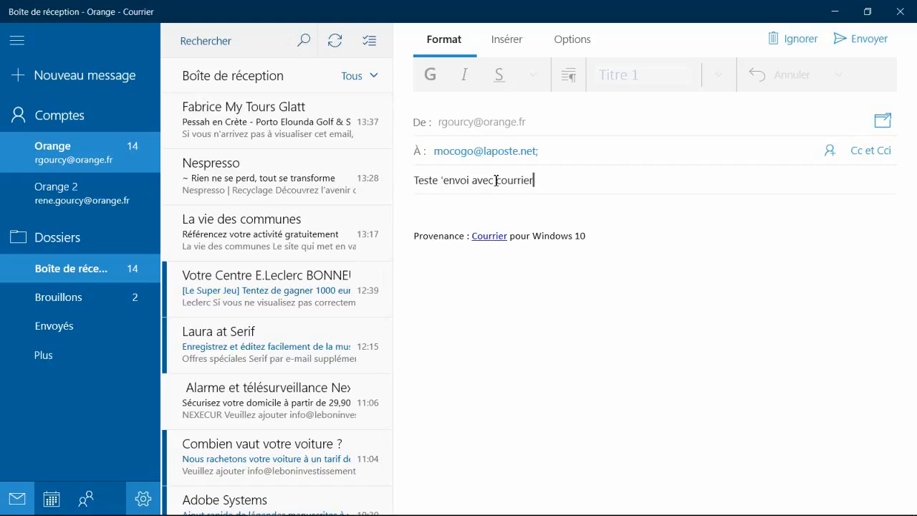
click(443, 180)
key(BackSpace)
key(BackSpace)
text(d)
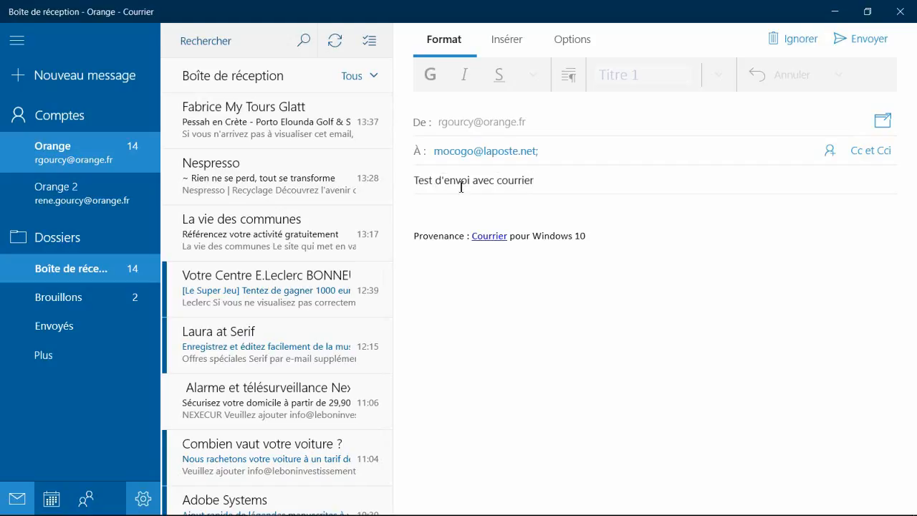
Step: Fill the message body with sample text generated by =rand(2,5)
click(471, 217)
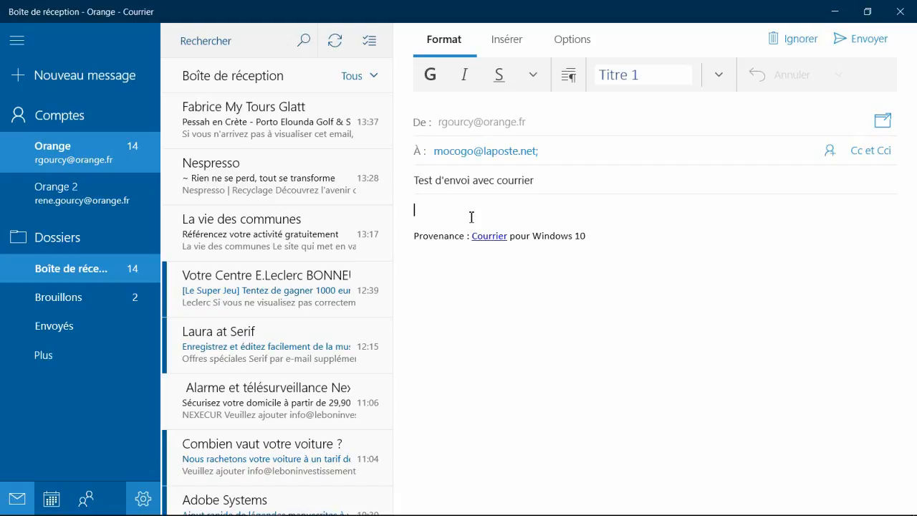
text(=rand(2,5)
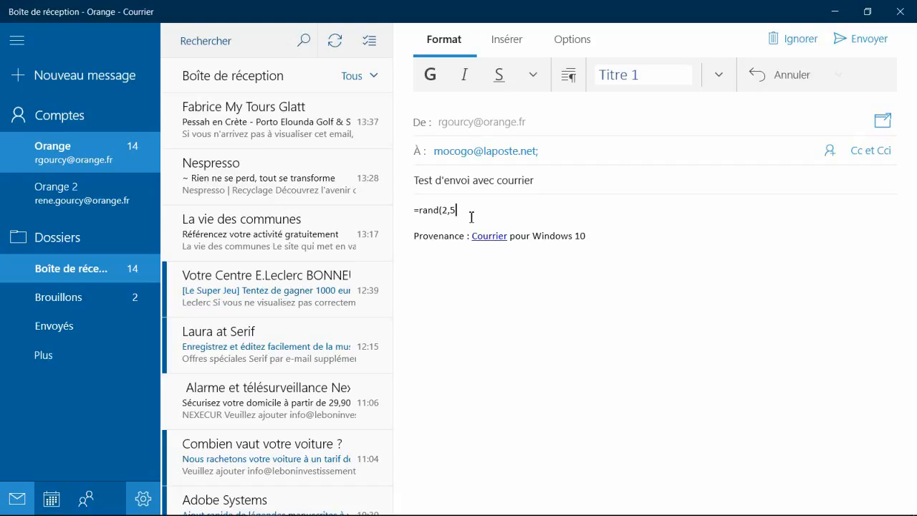
text())
key(Return)
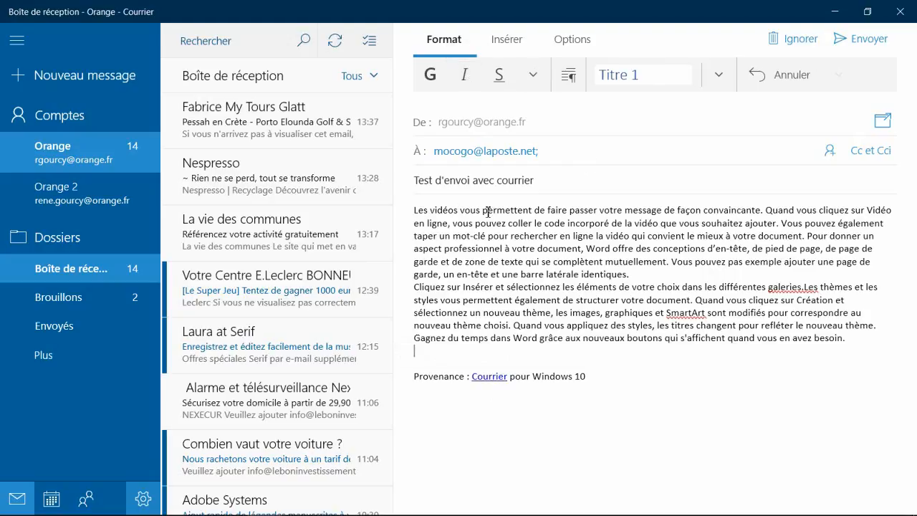
Step: Try italic and underline on the phrase "permettent de faire passer votre message" in the first sentence, removing each again
drag(484, 210, 663, 210)
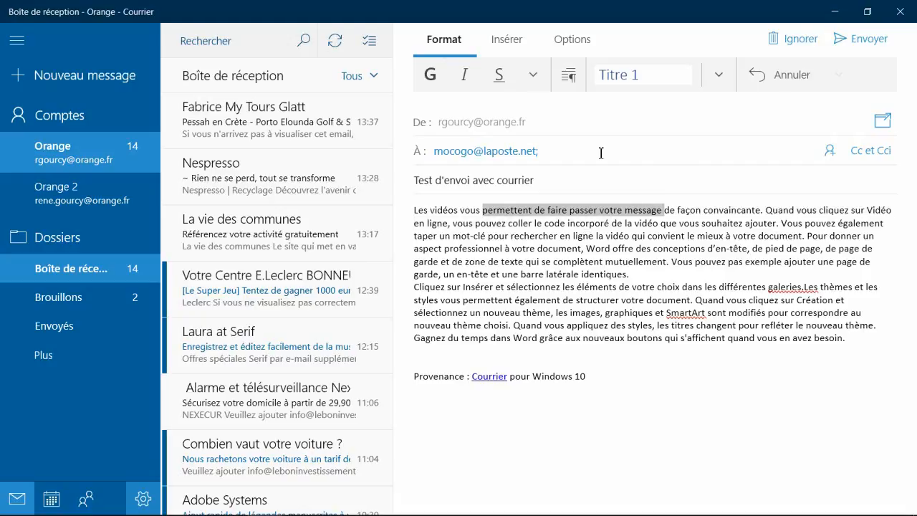
click(466, 77)
click(467, 78)
click(499, 75)
click(499, 75)
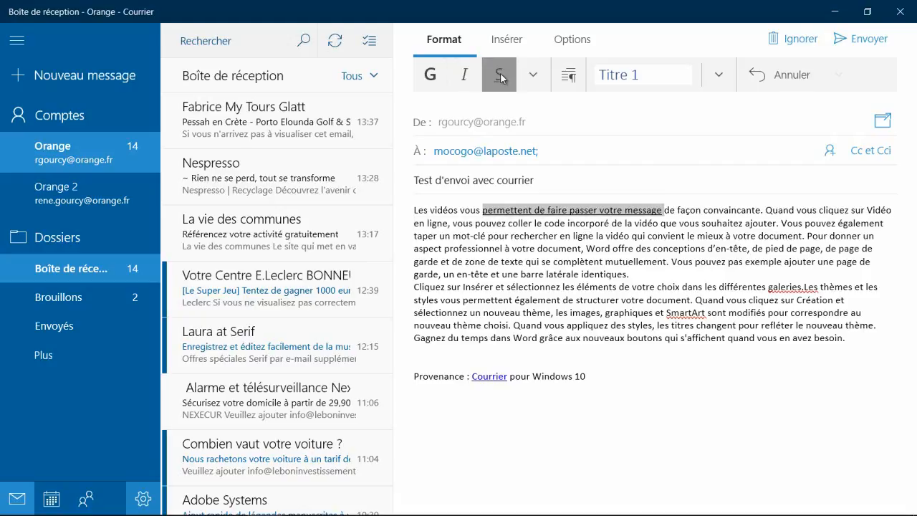
Step: Format the phrase "permettent de faire passer votre message" in the AdelonSerial-Xbold font and red
click(533, 75)
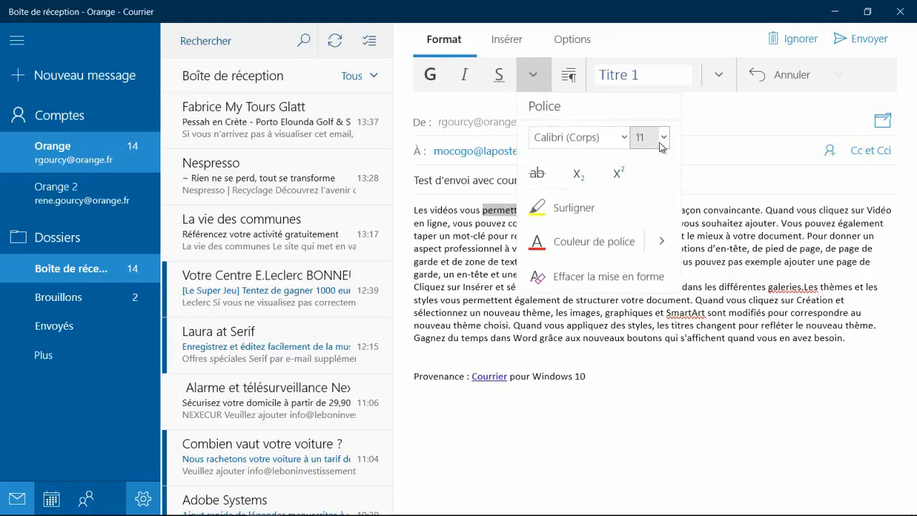
click(622, 143)
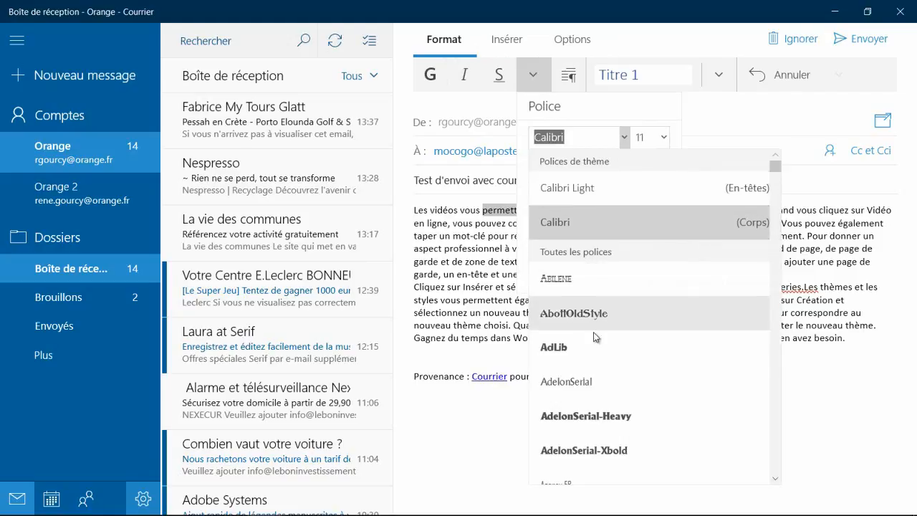
scroll(603, 379, down, 3)
scroll(603, 379, up, 3)
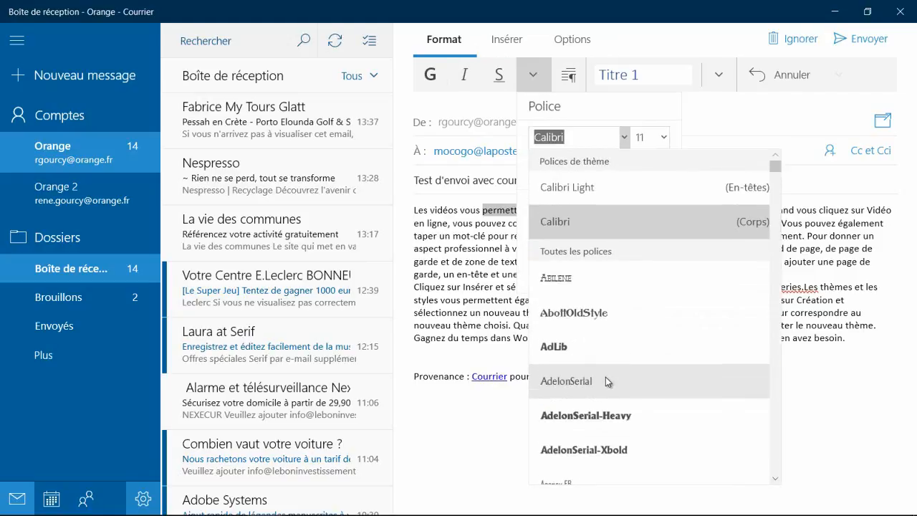
scroll(605, 376, down, 3)
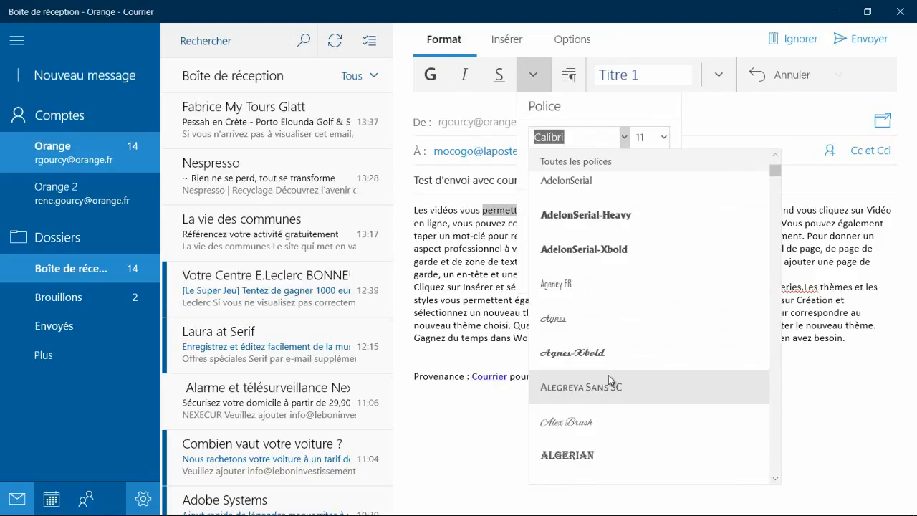
click(601, 249)
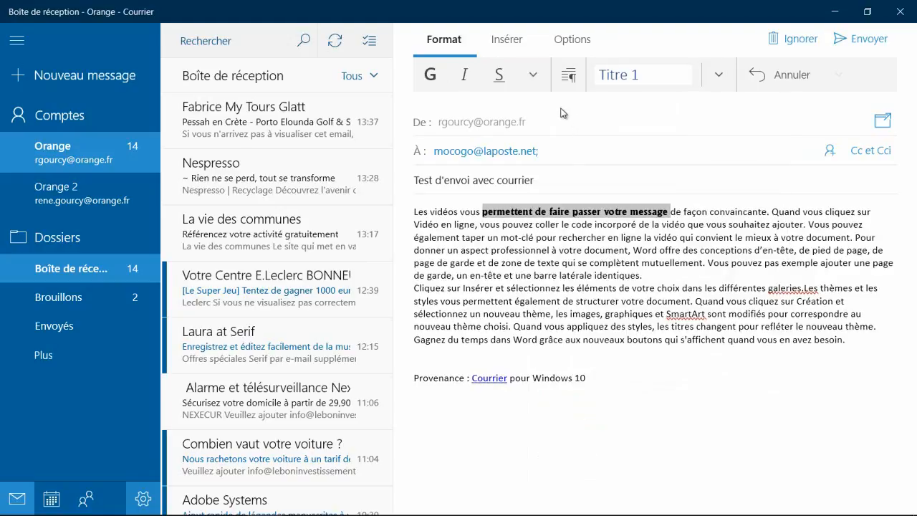
click(534, 75)
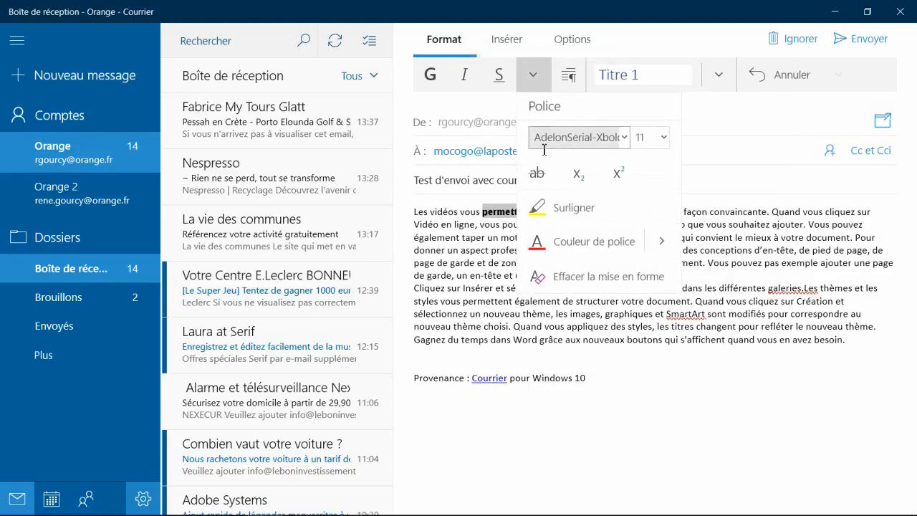
click(542, 236)
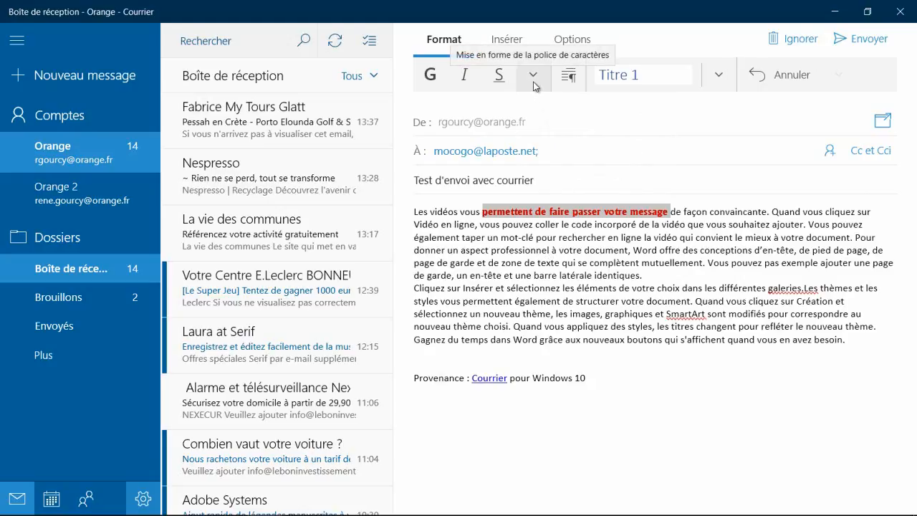
Step: Review the paragraph formatting options and apply the Titre 1 style to the selected phrase in the first sentence
click(570, 78)
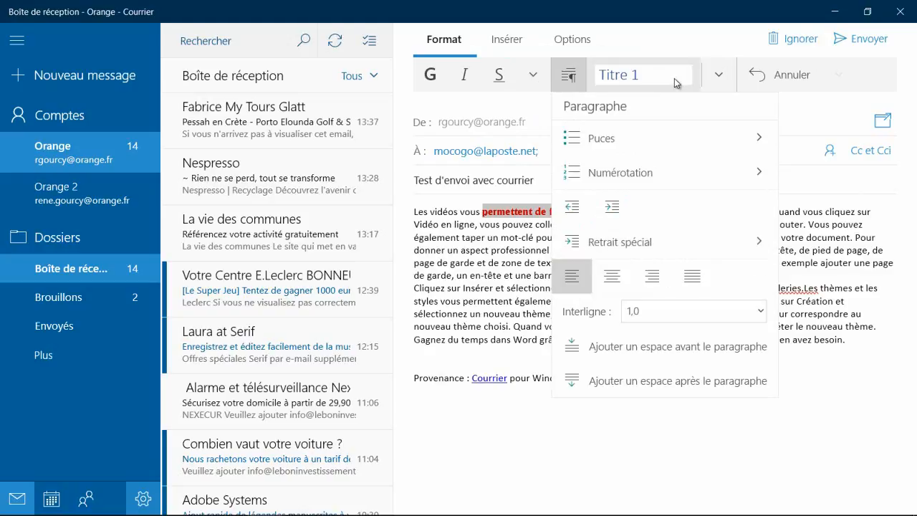
click(716, 84)
click(718, 80)
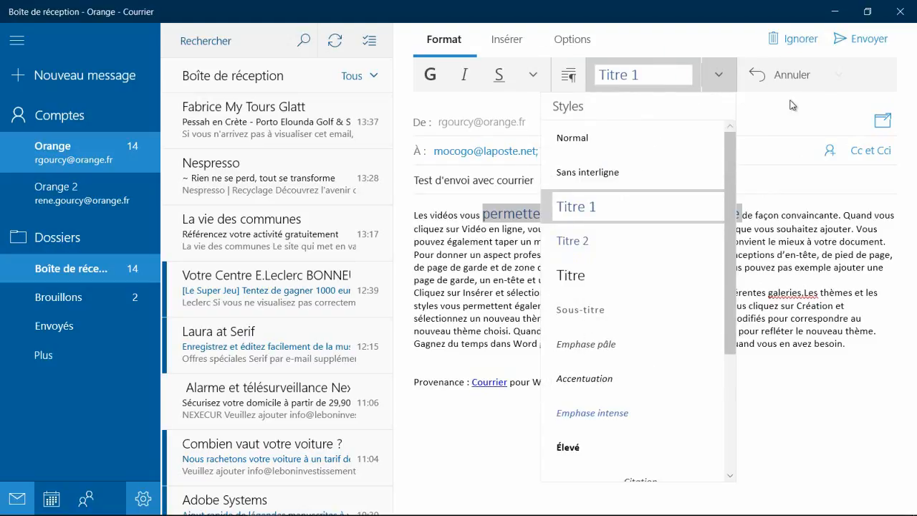
click(718, 74)
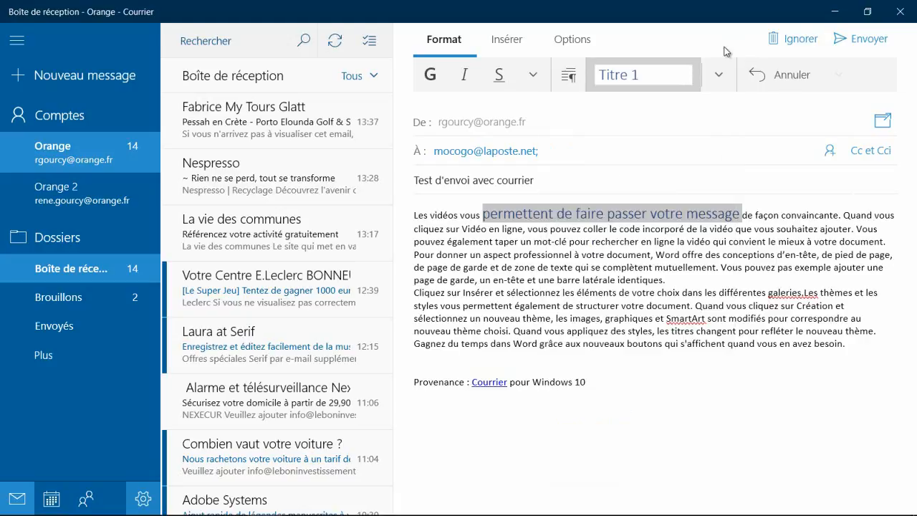
Step: Browse the photo folders offered for file attachments and close the selection without attaching anything
click(506, 39)
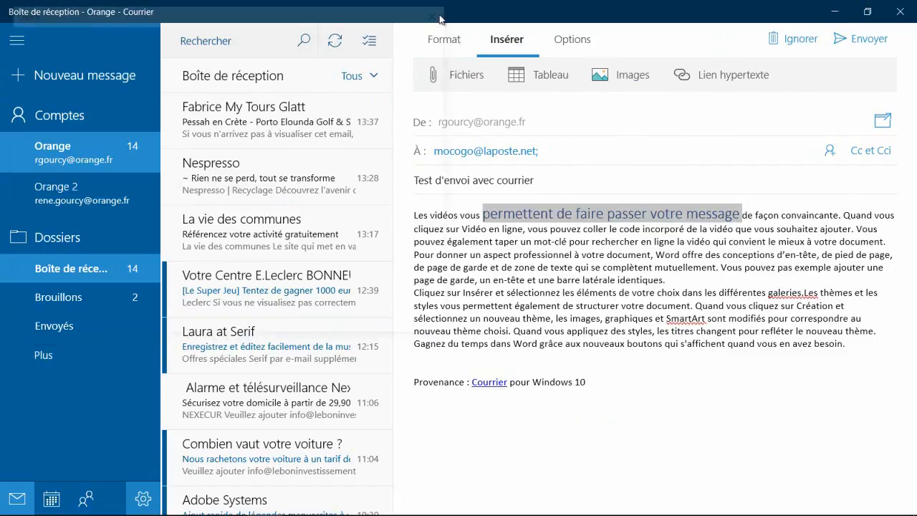
click(437, 81)
scroll(205, 148, down, 1)
mouse_move(205, 152)
mouse_down()
mouse_move(202, 163)
mouse_move(201, 136)
mouse_up()
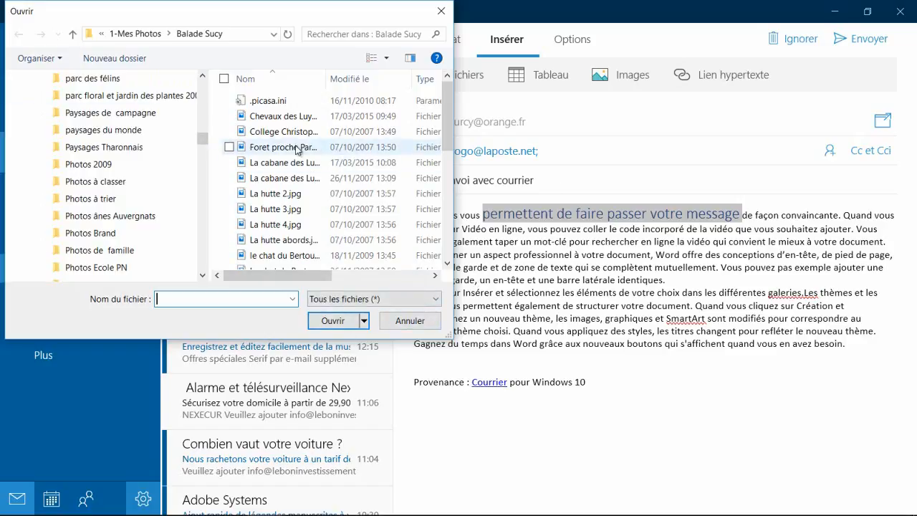
click(441, 11)
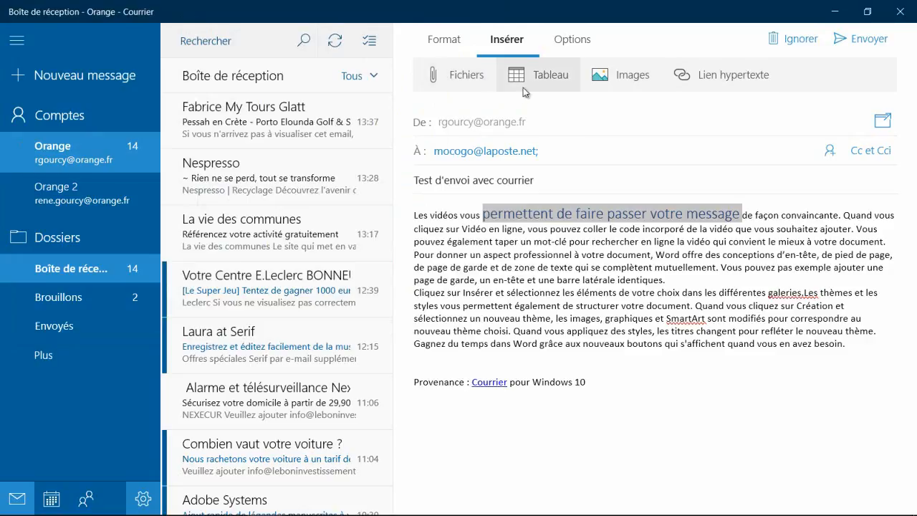
Step: Insert a table of three rows and three columns after "Vous pouvez également taper" in the first paragraph
click(518, 243)
click(557, 78)
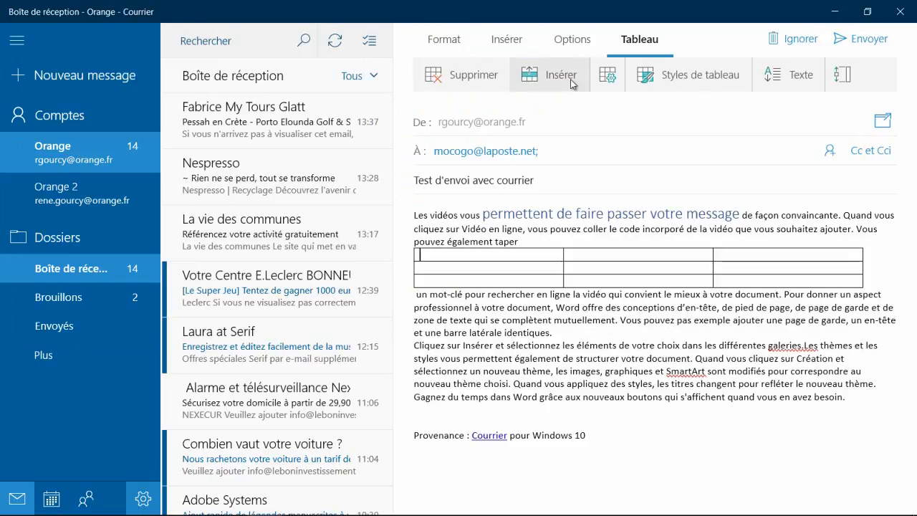
Step: Insert the picture chardon.jpeg from the folder "1.fleurs pour web" on a new line below the last body paragraph
click(512, 43)
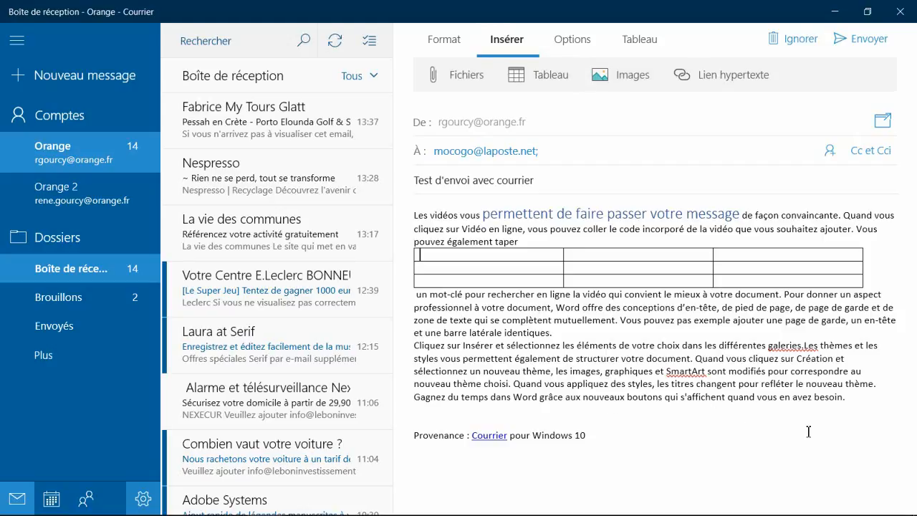
click(853, 396)
key(Return)
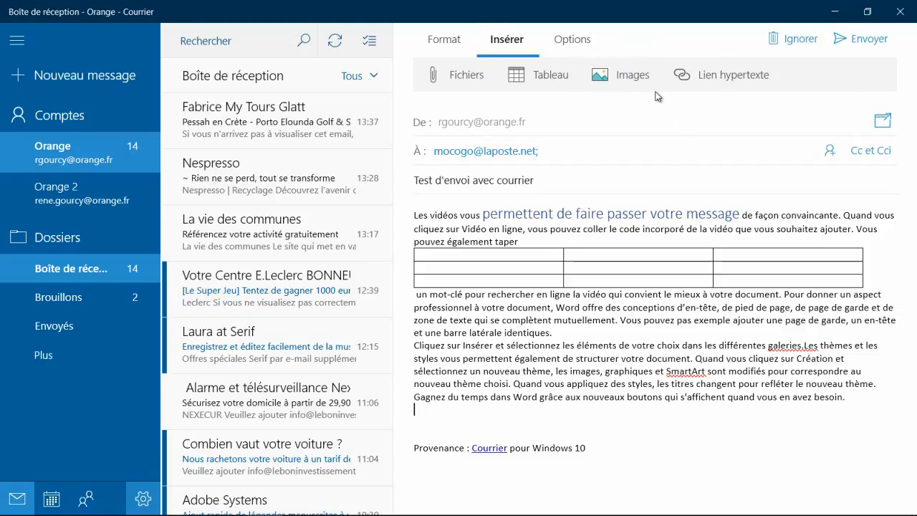
click(604, 74)
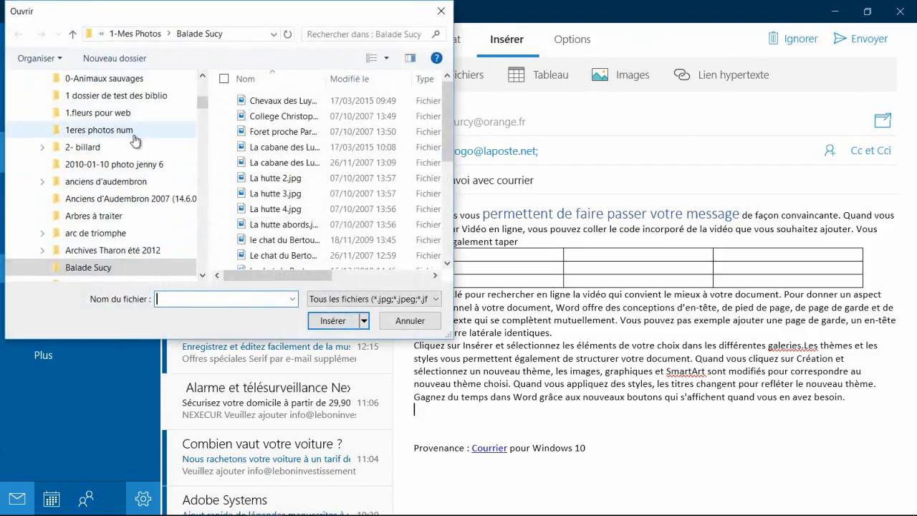
click(118, 116)
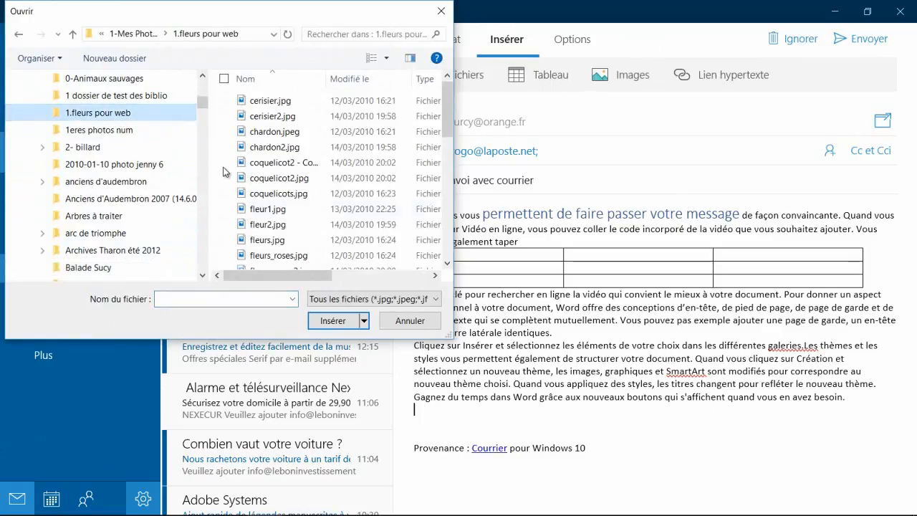
click(281, 133)
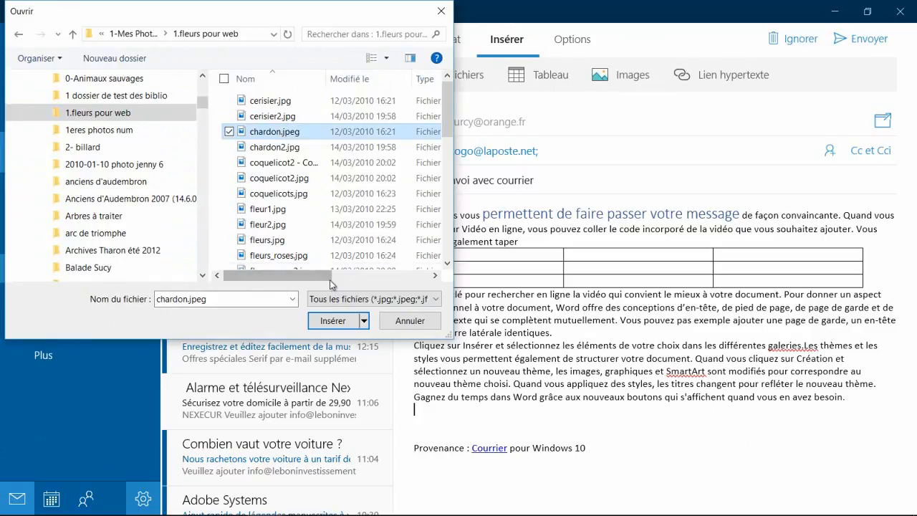
click(334, 321)
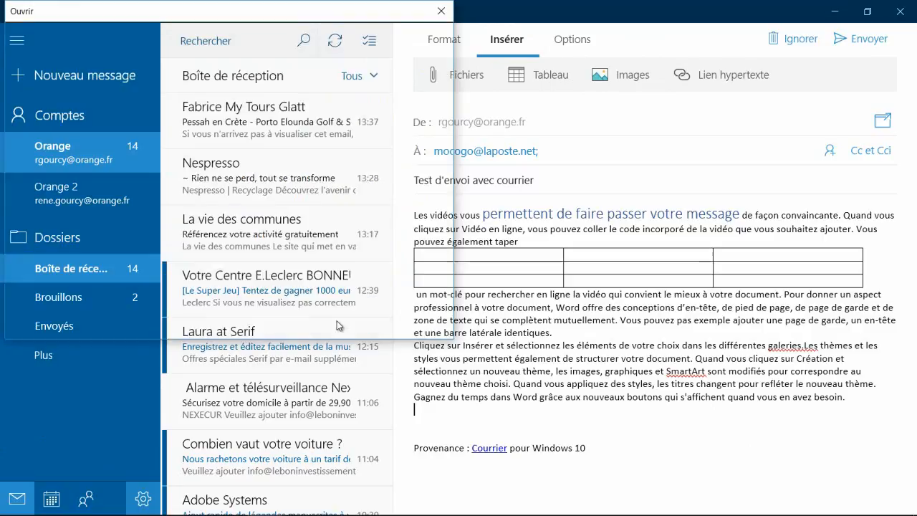
Step: Shrink the inserted flower picture proportionally to about 9.5 cm wide and 7.2 cm high
scroll(466, 323, down, 2)
scroll(467, 322, up, 2)
scroll(482, 322, down, 1)
scroll(484, 323, down, 1)
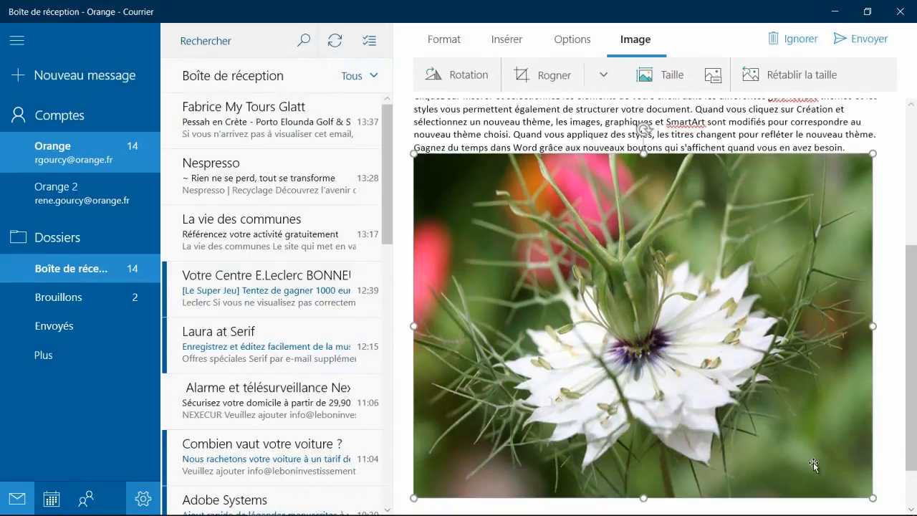
drag(872, 497, 651, 347)
scroll(652, 346, up, 3)
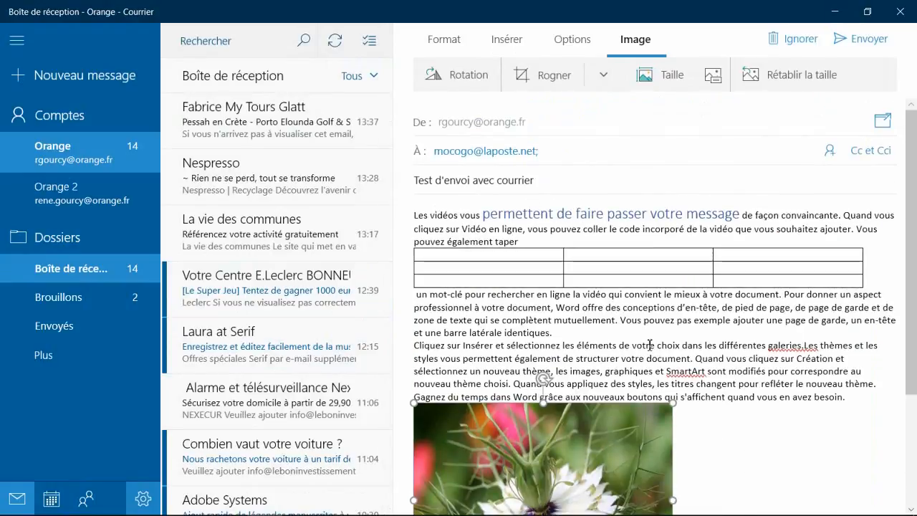
Step: Set the flower picture's height to 6 cm
click(675, 76)
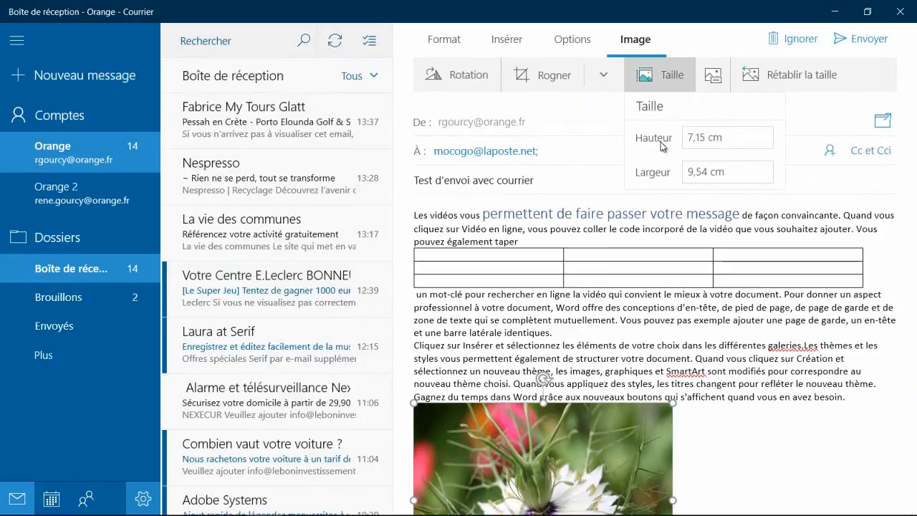
click(727, 139)
drag(706, 138, 680, 137)
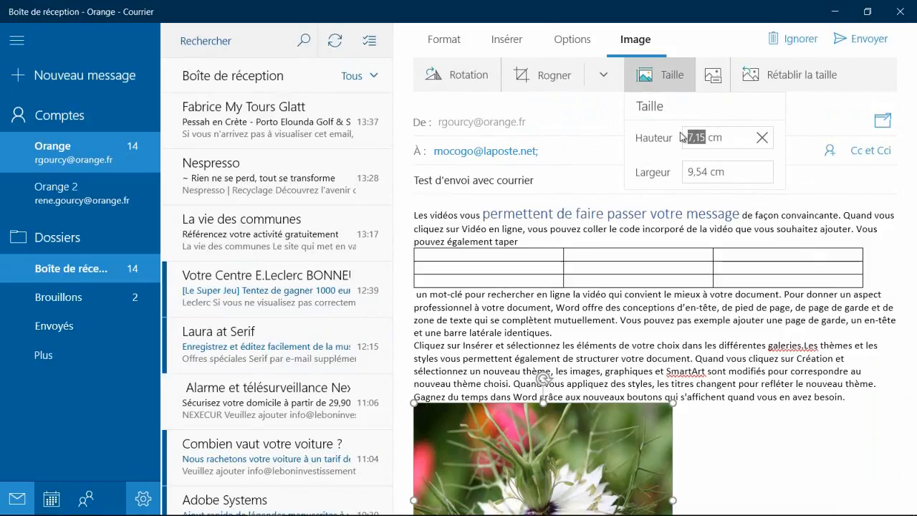
text(6)
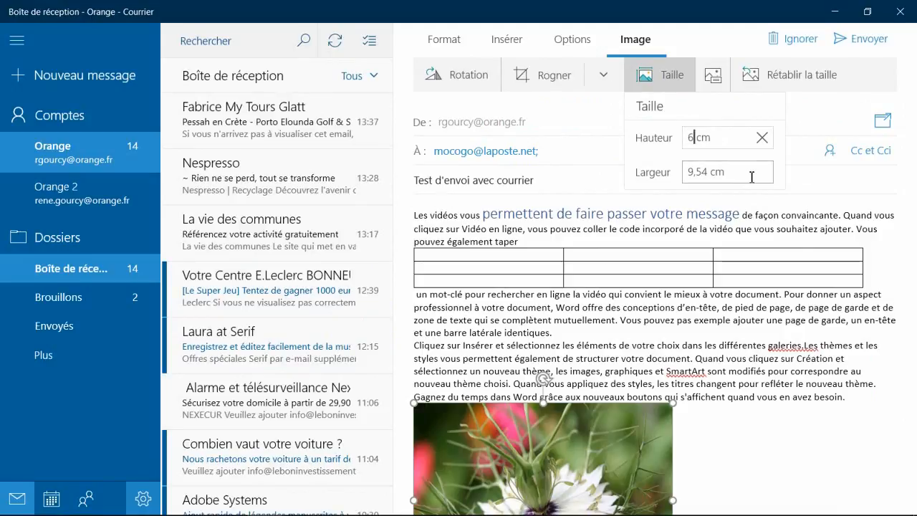
click(787, 193)
scroll(571, 281, down, 2)
scroll(571, 281, up, 2)
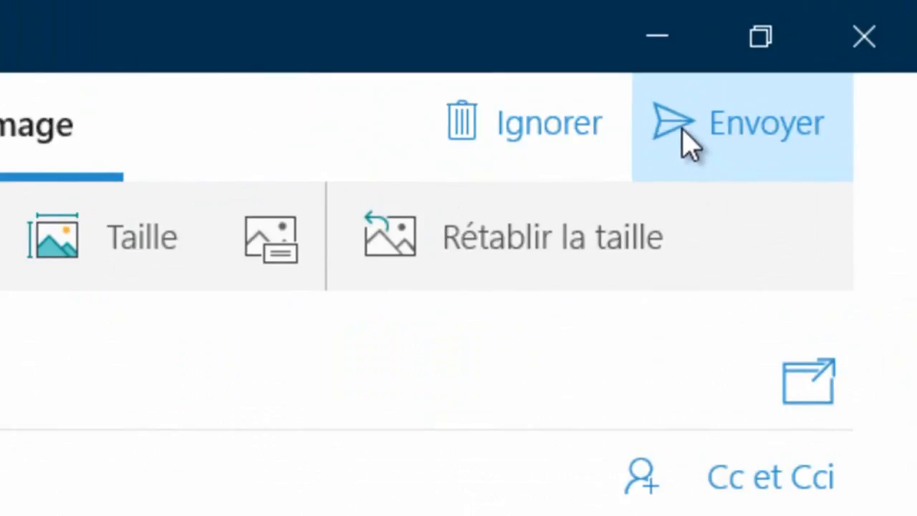
click(3, 502)
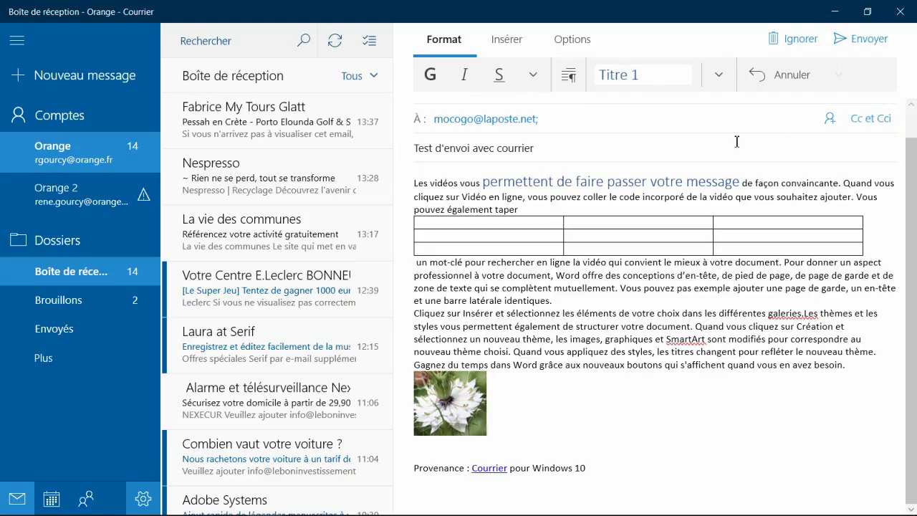
scroll(888, 215, up, 1)
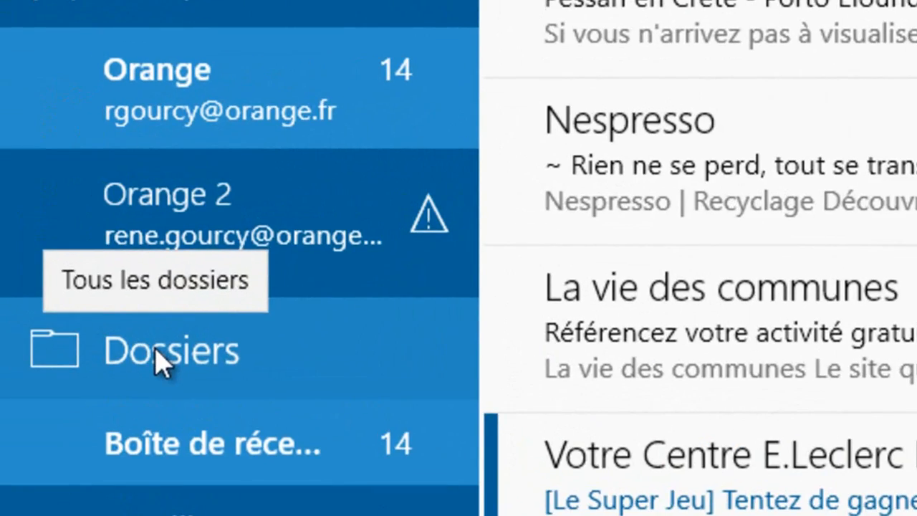
Step: Examine the first Orange account's full folder list and the spam messages in its QUARANTAINE folder
click(155, 351)
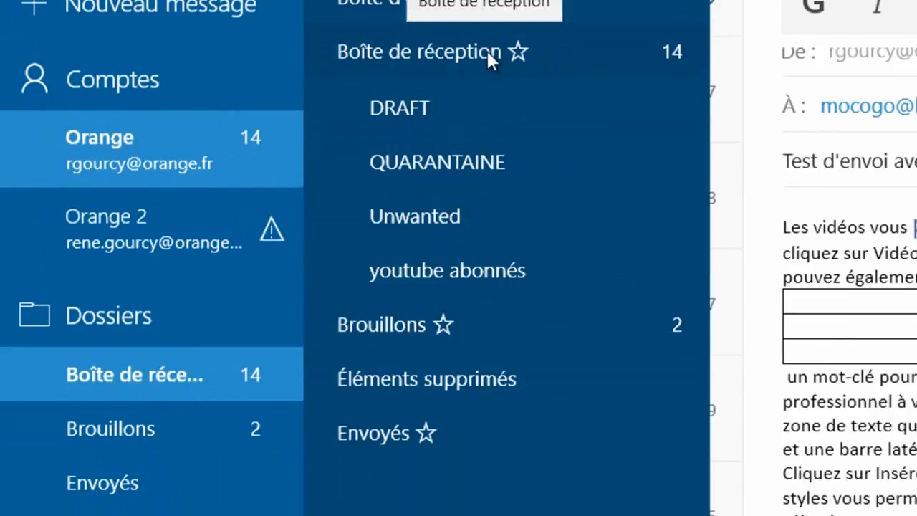
click(454, 164)
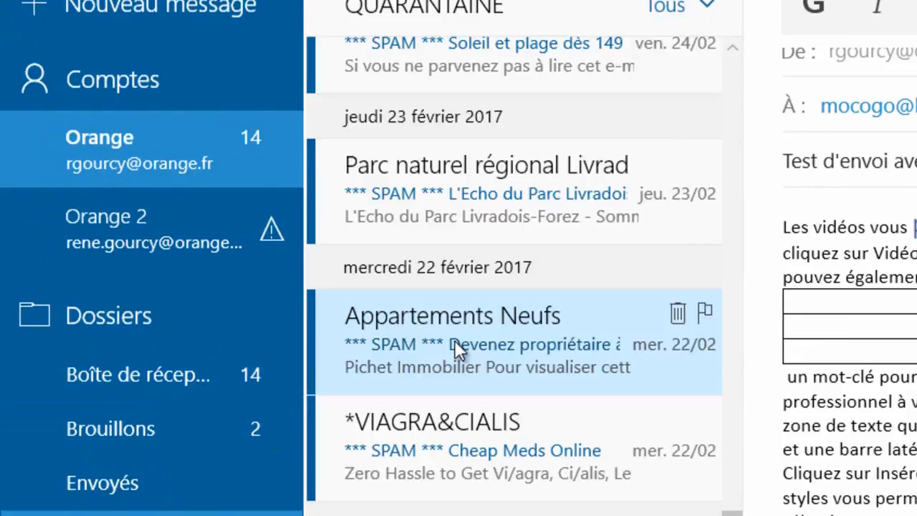
scroll(454, 339, up, 10)
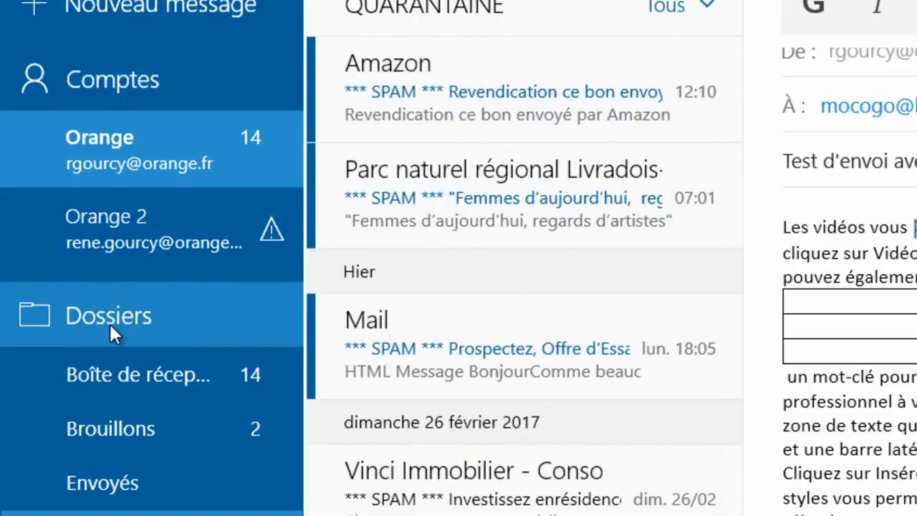
click(109, 326)
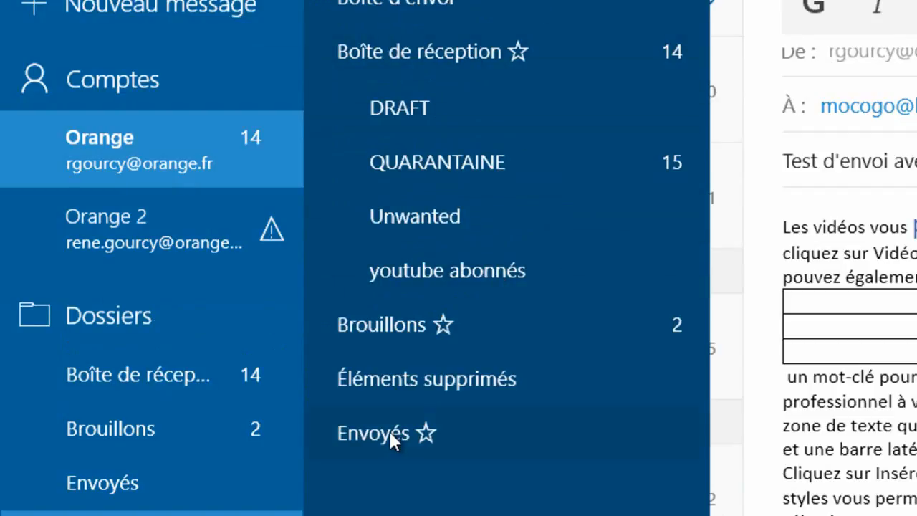
click(204, 316)
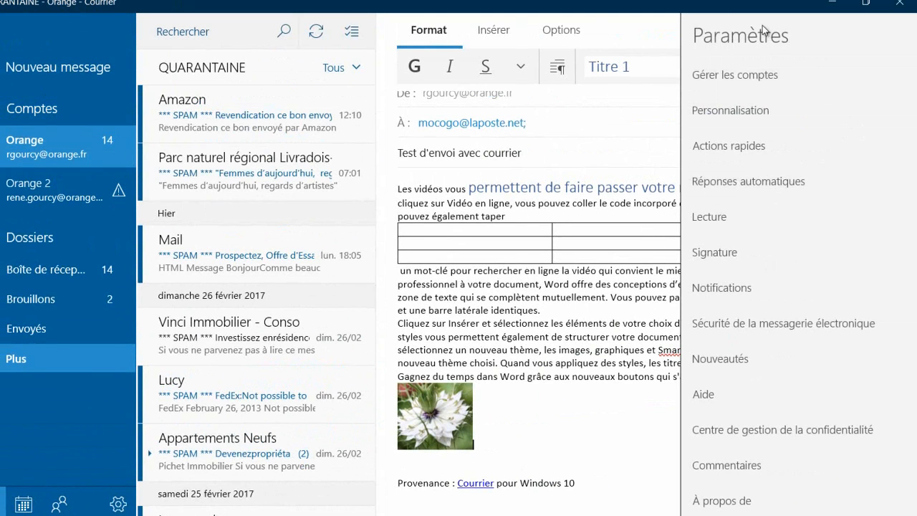
Step: View the account management settings, including the options to link inboxes and add an account, and return to the settings list
click(738, 77)
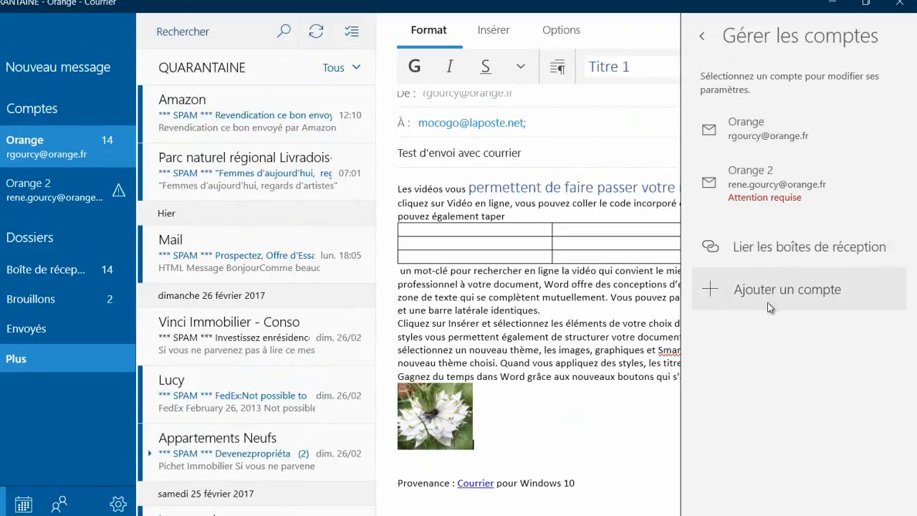
click(703, 37)
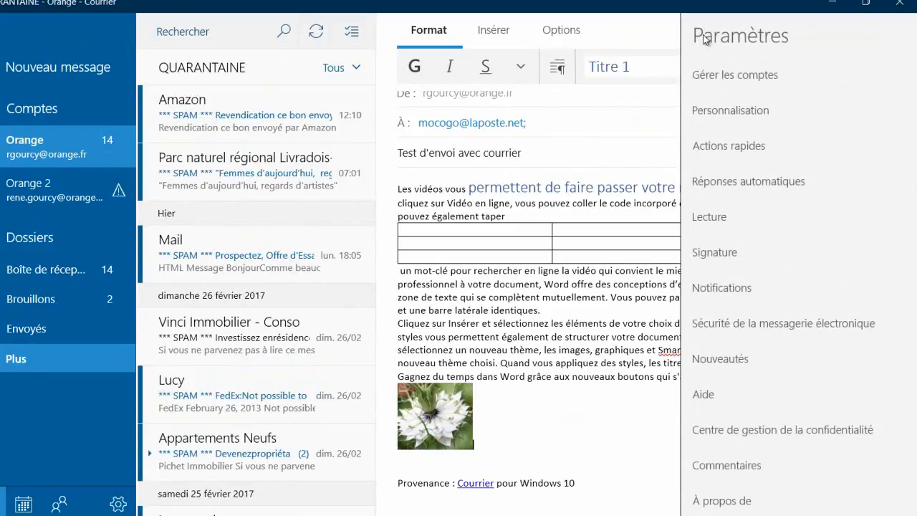
Step: Examine the personalisation settings for colours, light or dark mode and background pictures, and close the settings to return to the draft message
click(718, 111)
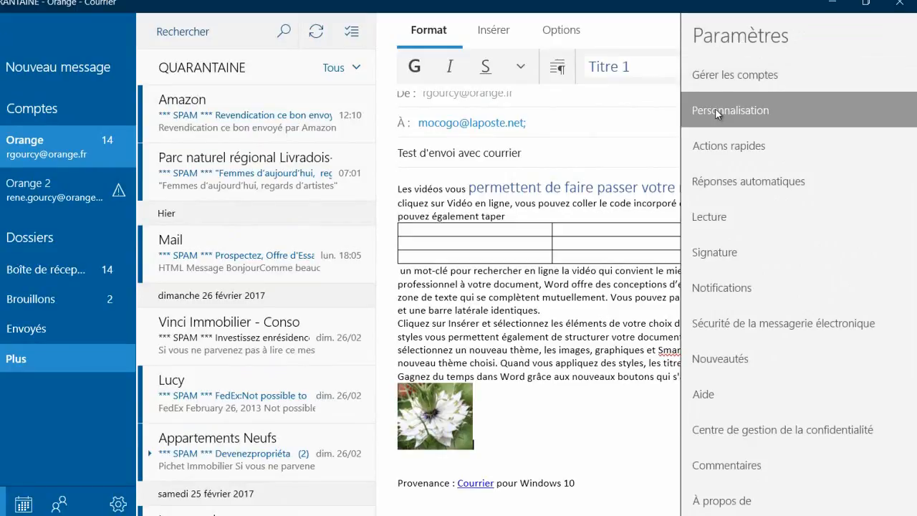
scroll(718, 111, down, 3)
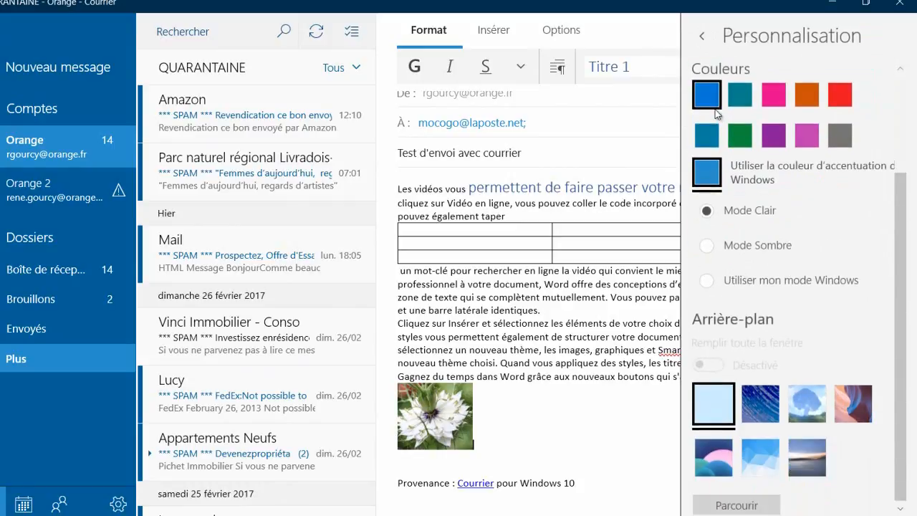
scroll(810, 276, up, 3)
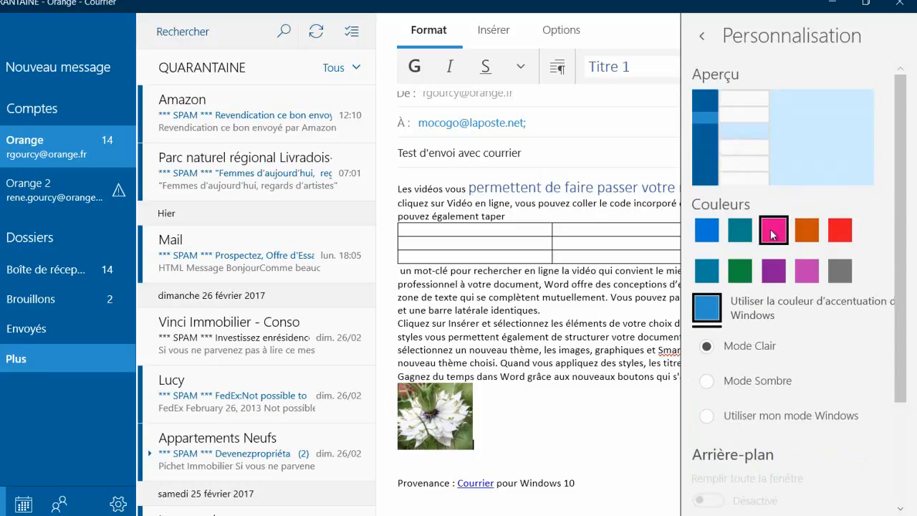
scroll(787, 295, down, 3)
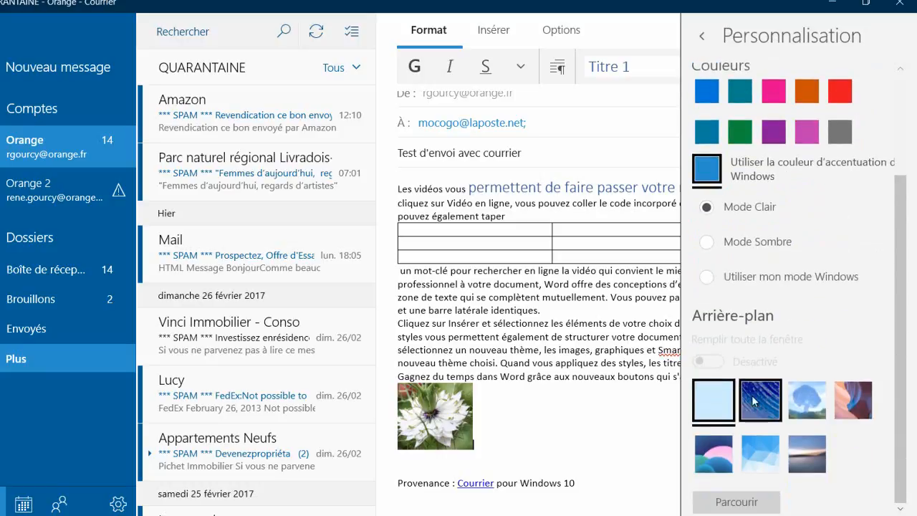
scroll(774, 364, up, 1)
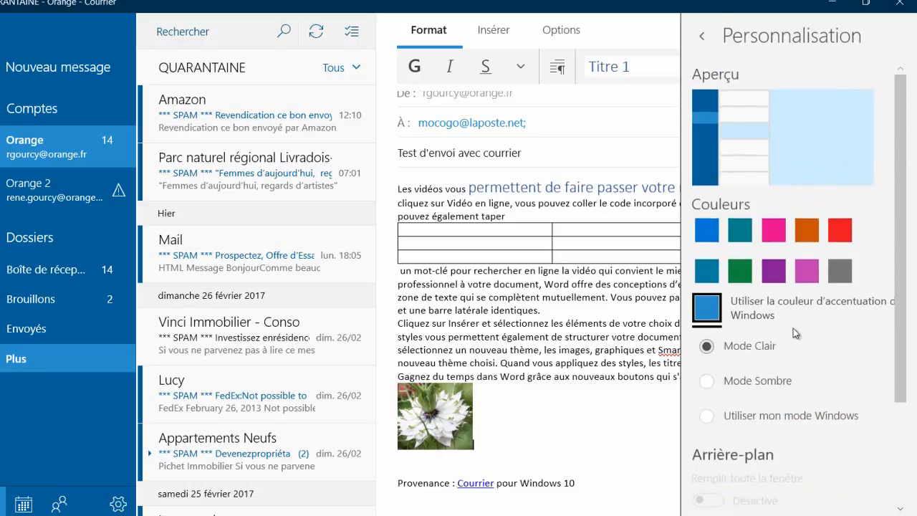
click(701, 36)
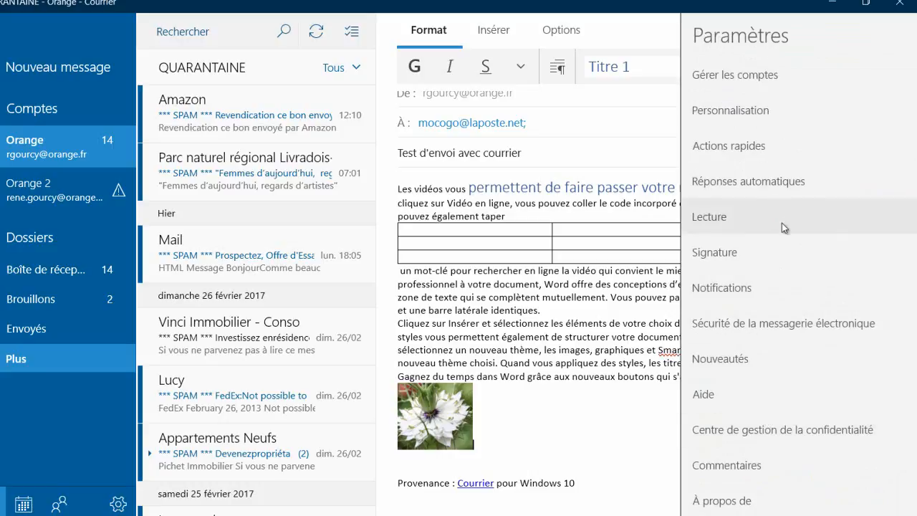
click(649, 150)
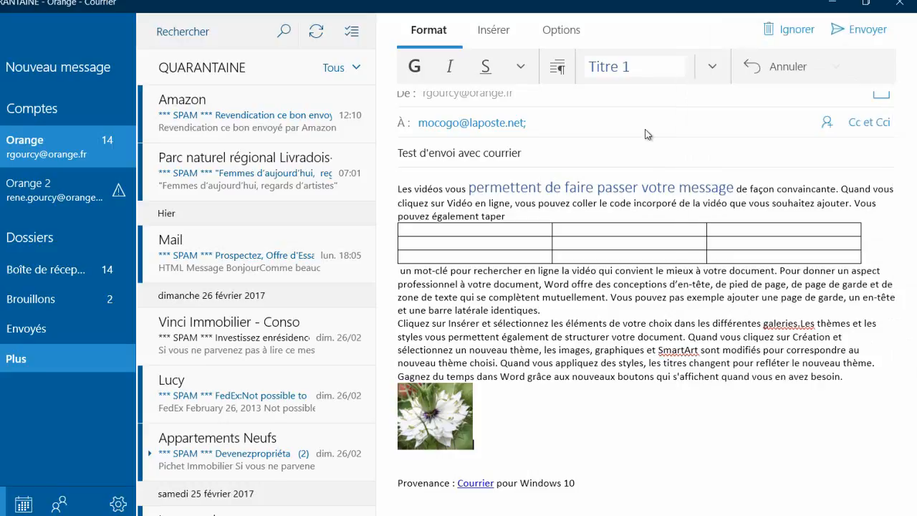